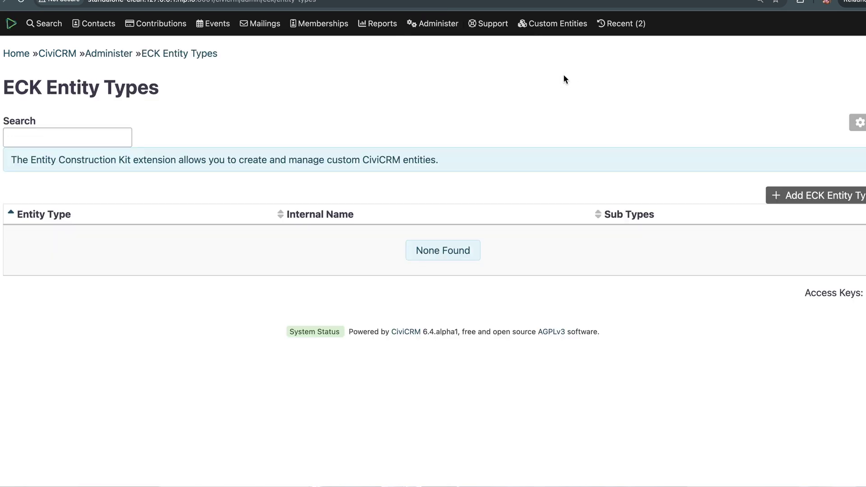
# - Create and save an ECK entity type labelled Animal with the paw icon
pyautogui.click(797, 199)
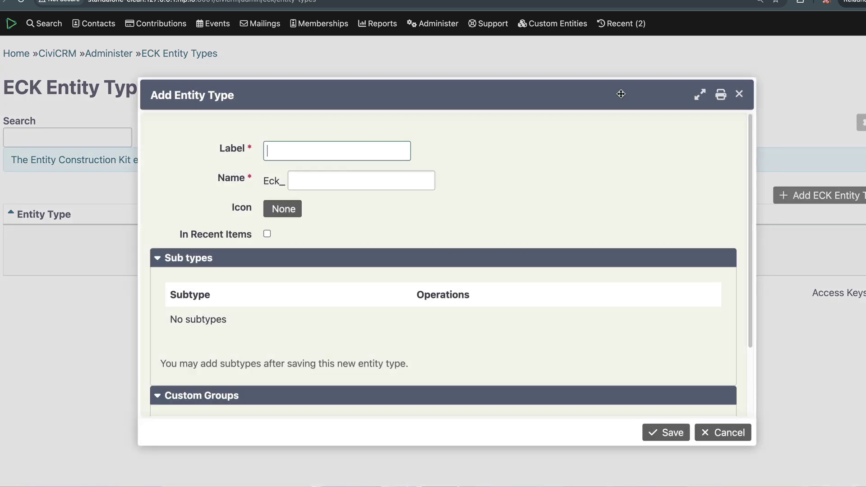
pyautogui.write('Animal')
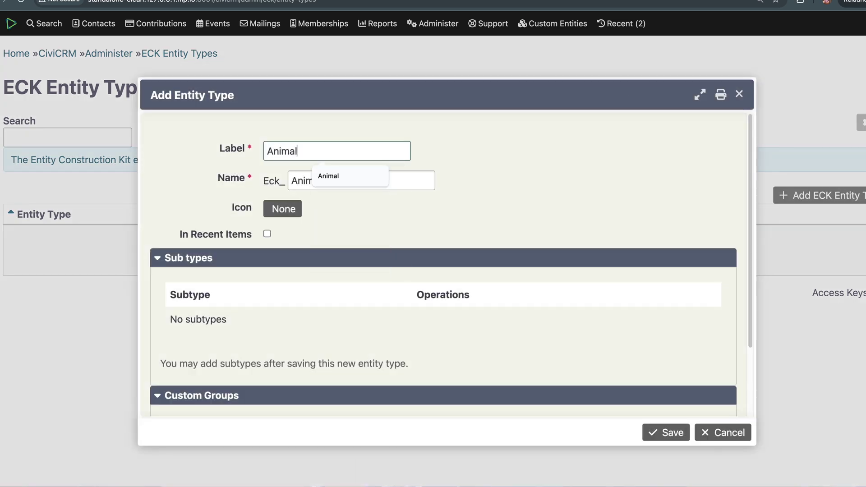
pyautogui.press('Tab')
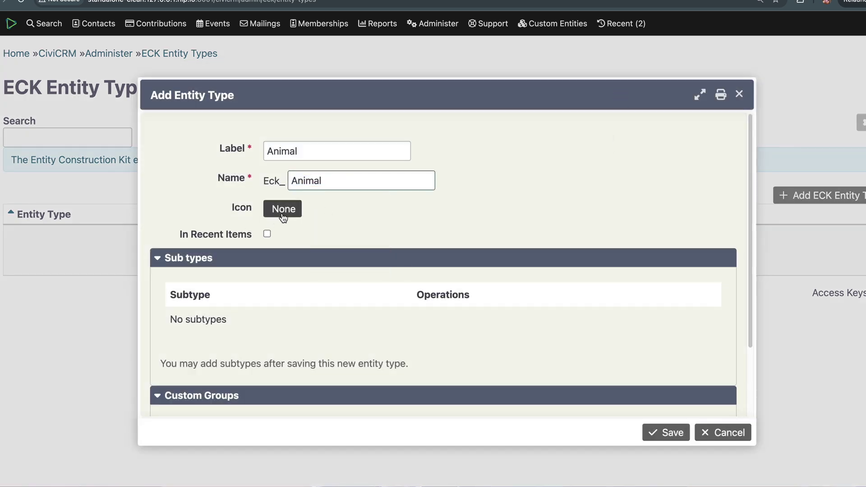
pyautogui.click(284, 209)
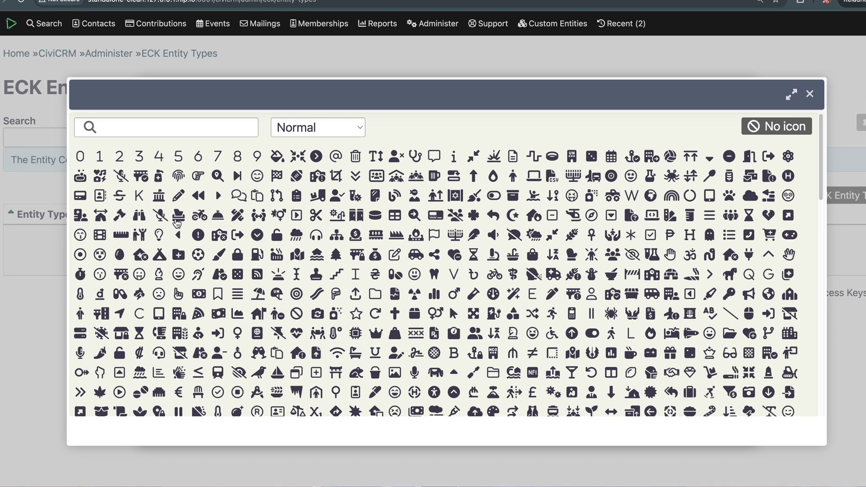
pyautogui.click(183, 131)
pyautogui.write('paw')
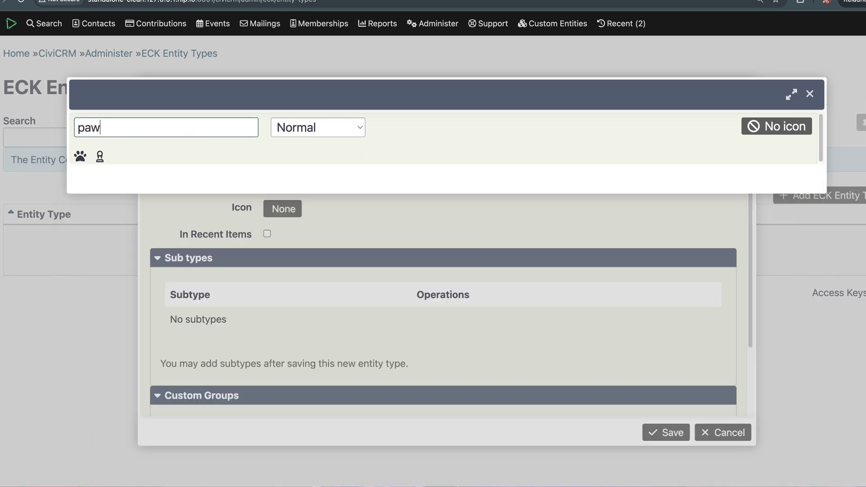
pyautogui.click(84, 157)
pyautogui.click(661, 431)
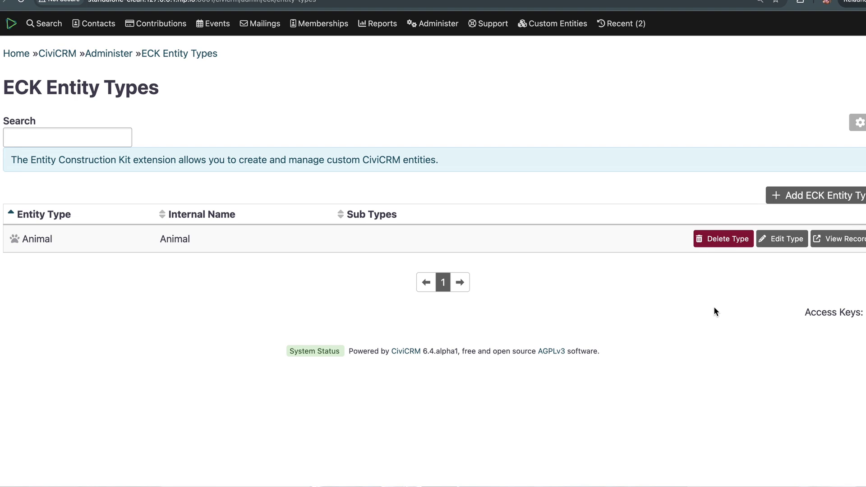
# - Add a Cow subtype with the cow icon to the Animal entity type and save the entity type
pyautogui.click(781, 250)
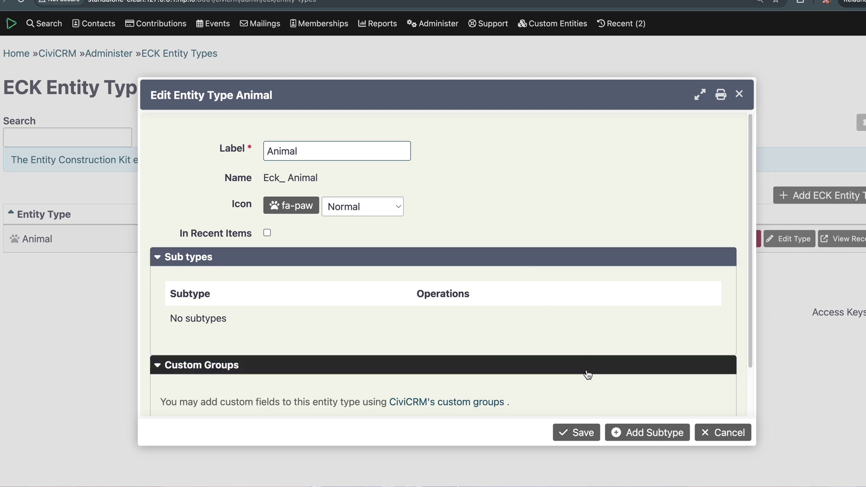
pyautogui.click(632, 432)
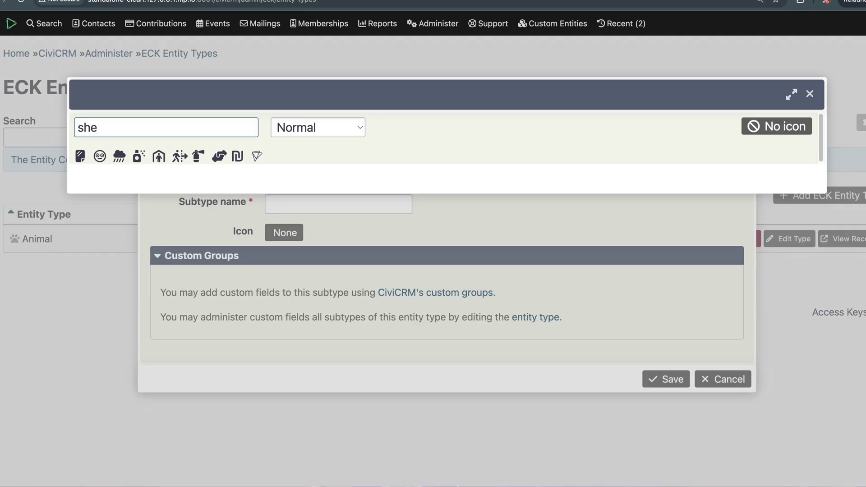
pyautogui.write('e')
pyautogui.press('BackSpace')
pyautogui.press('BackSpace')
pyautogui.press('BackSpace')
pyautogui.press('BackSpace')
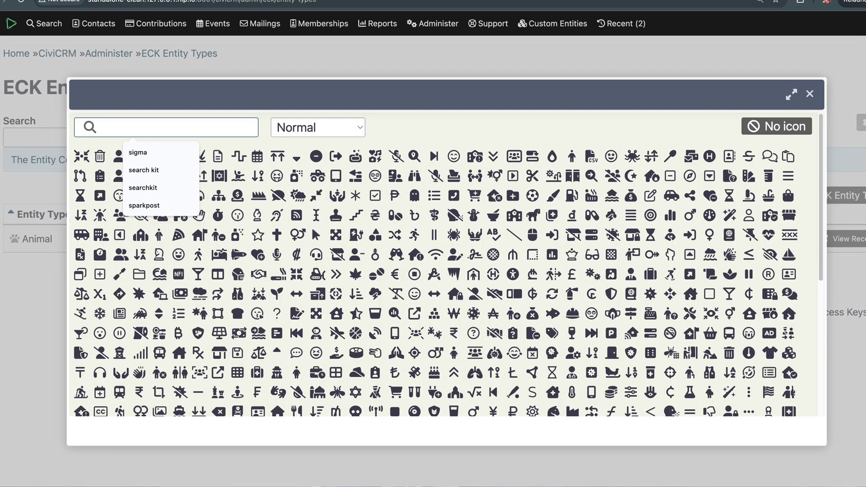
pyautogui.write('cow')
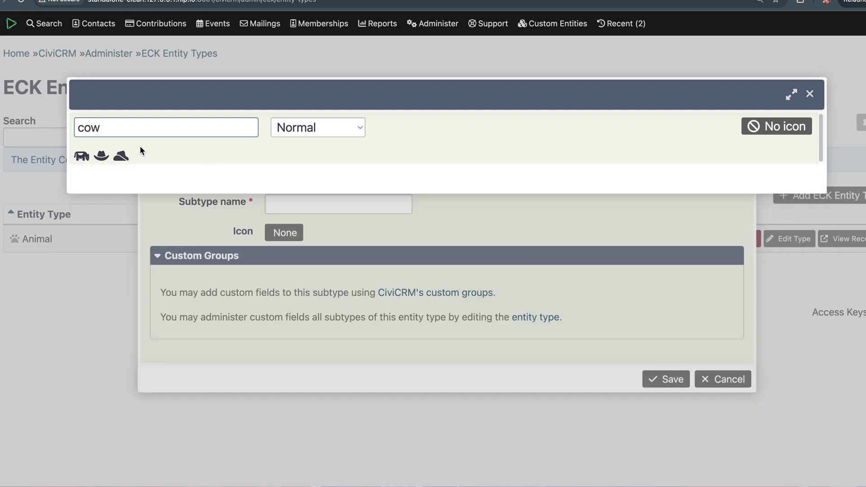
pyautogui.click(81, 155)
pyautogui.write('Cow')
pyautogui.press('Return')
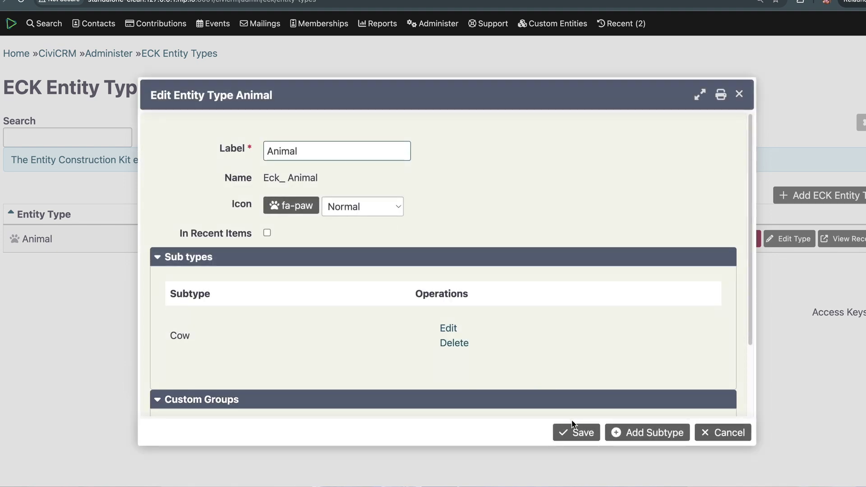
pyautogui.click(574, 429)
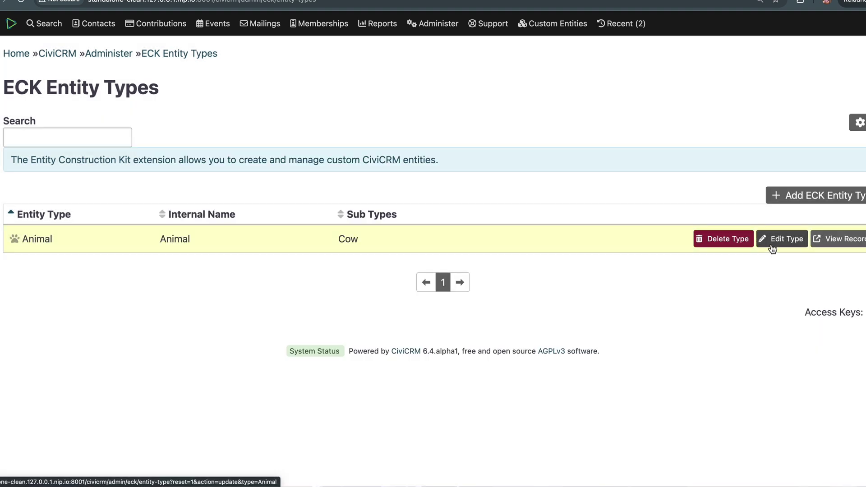
# - Add a Dragon subtype with the dragon icon to the Animal entity type
pyautogui.click(772, 245)
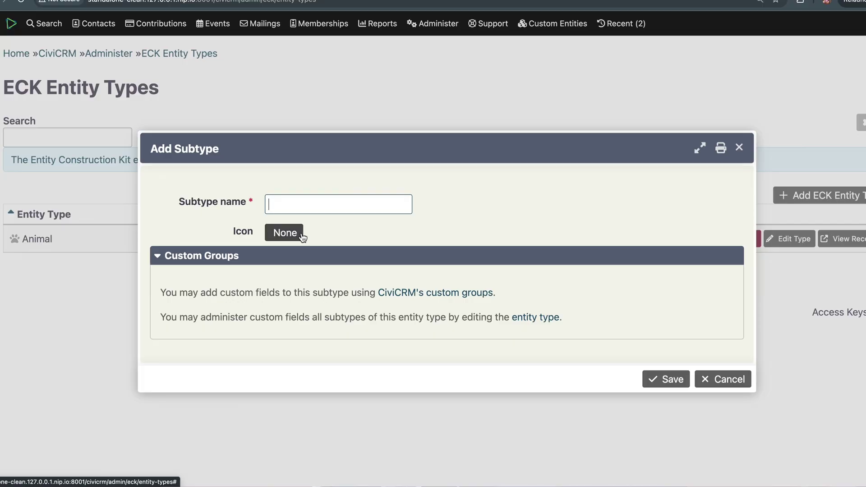
pyautogui.click(302, 235)
pyautogui.write('drag')
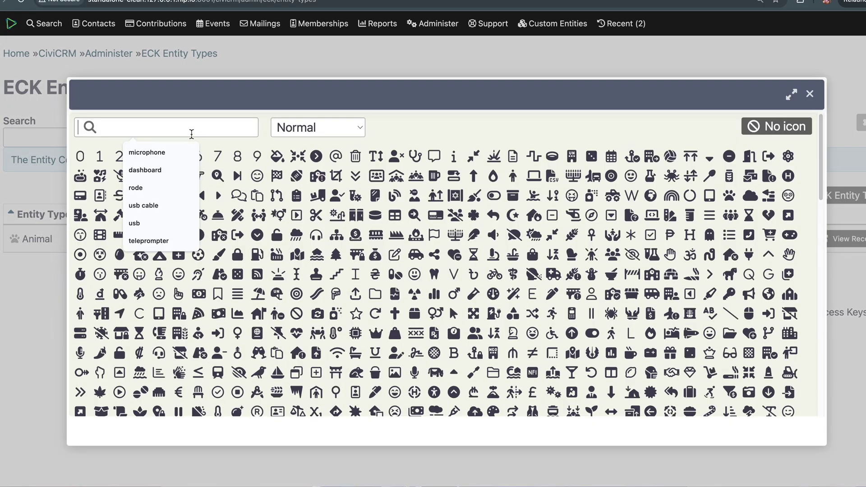
pyautogui.click(81, 157)
pyautogui.click(671, 383)
# - Add a Dog subtype with the dog icon to the Animal entity type and save the entity type
pyautogui.click(664, 434)
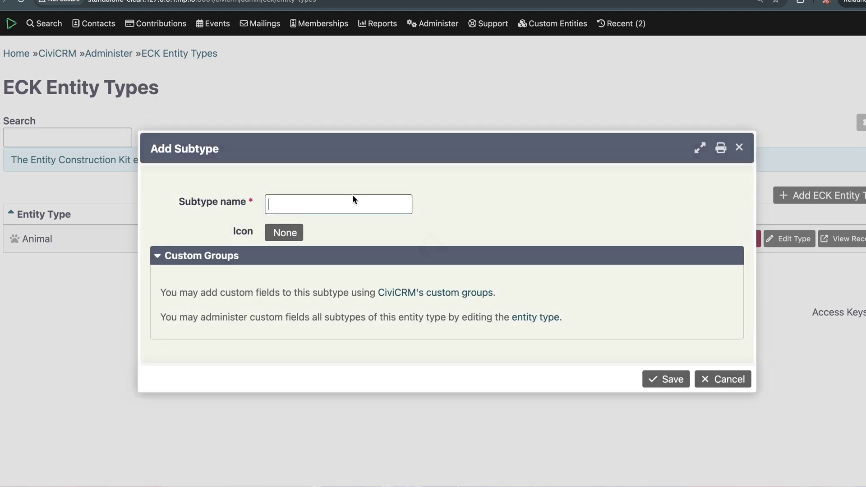
pyautogui.click(350, 206)
pyautogui.write('Dog')
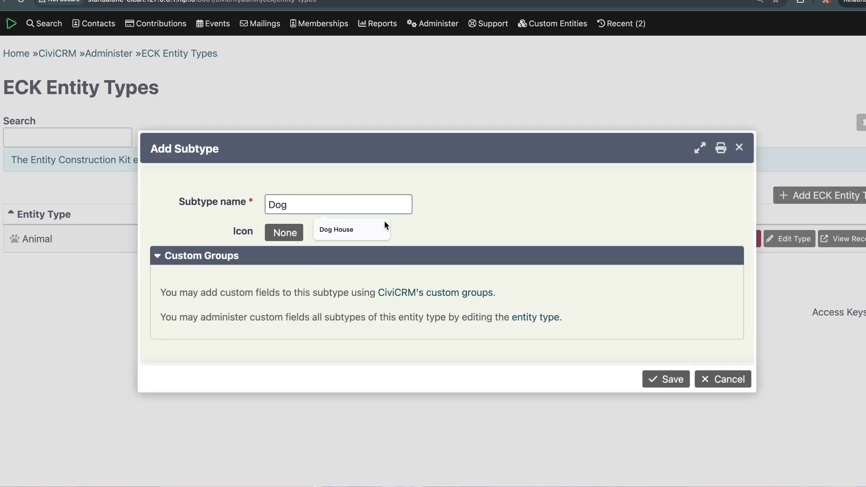
pyautogui.click(299, 233)
pyautogui.write('dog')
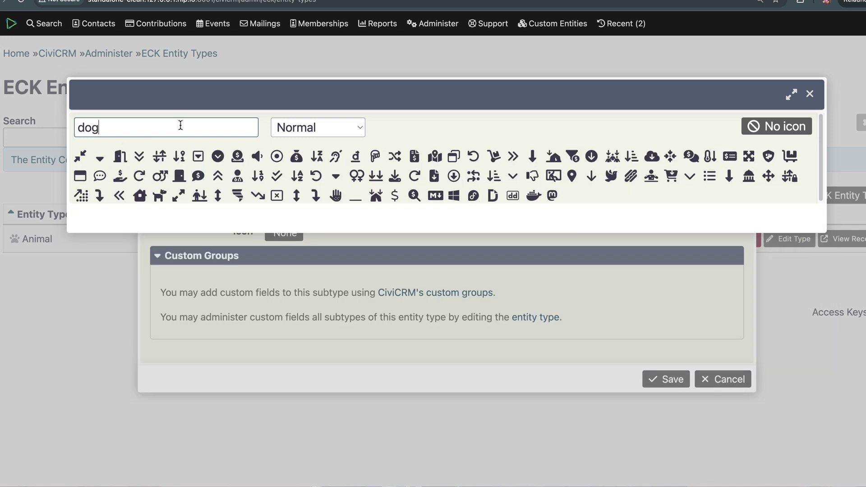
pyautogui.click(486, 155)
pyautogui.click(666, 382)
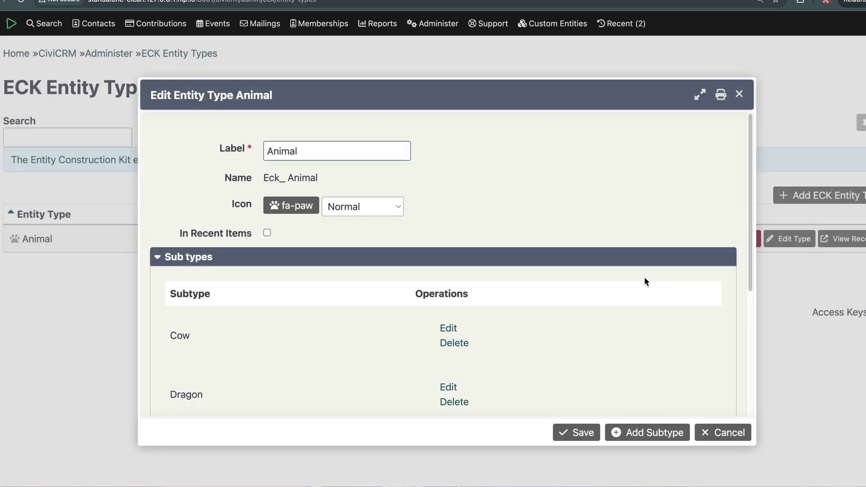
pyautogui.click(584, 436)
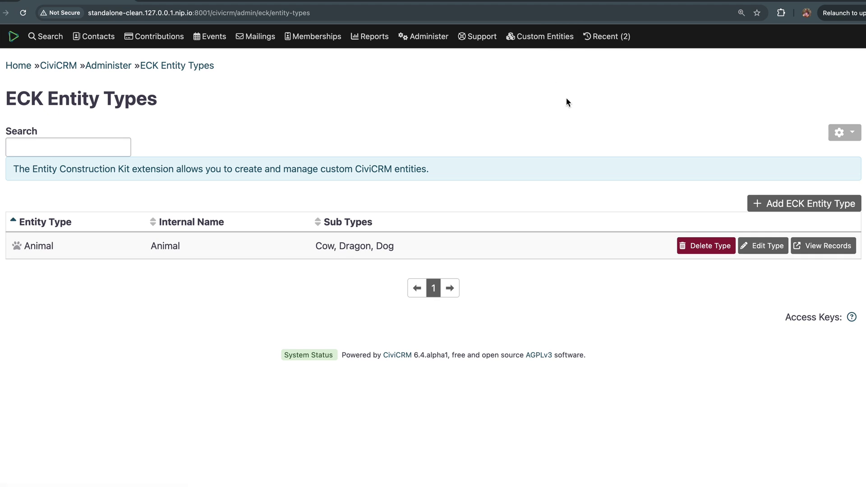
# - Add a Cow record titled Moo to the Animal records
pyautogui.click(800, 246)
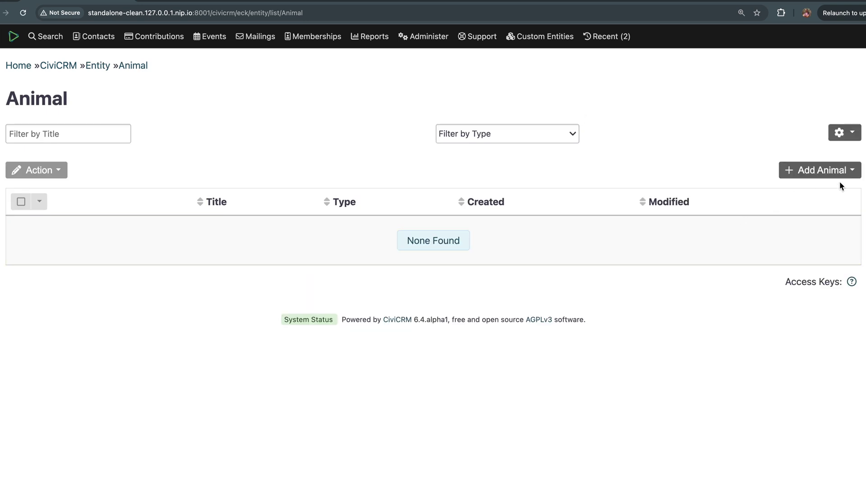
pyautogui.click(853, 171)
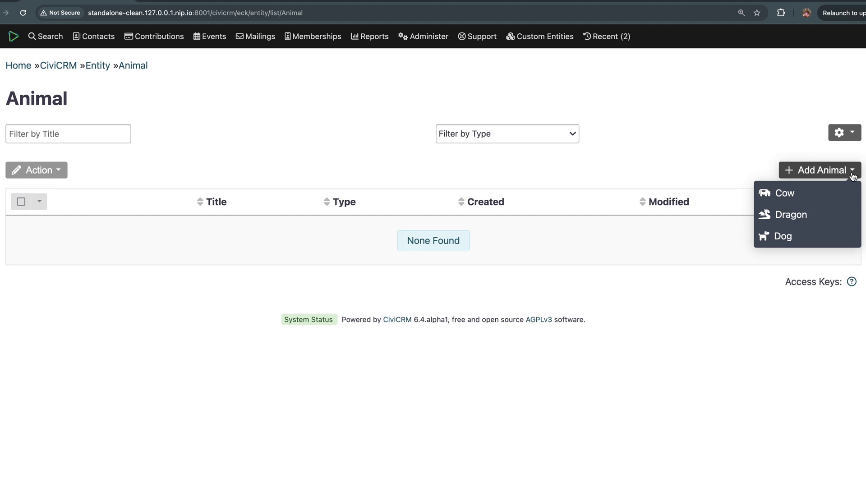
pyautogui.click(820, 194)
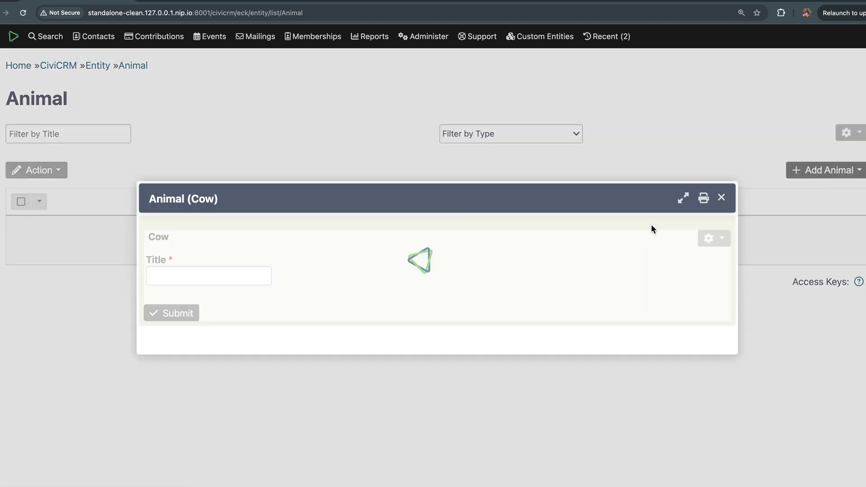
pyautogui.click(255, 276)
pyautogui.write('Moo')
pyautogui.click(197, 315)
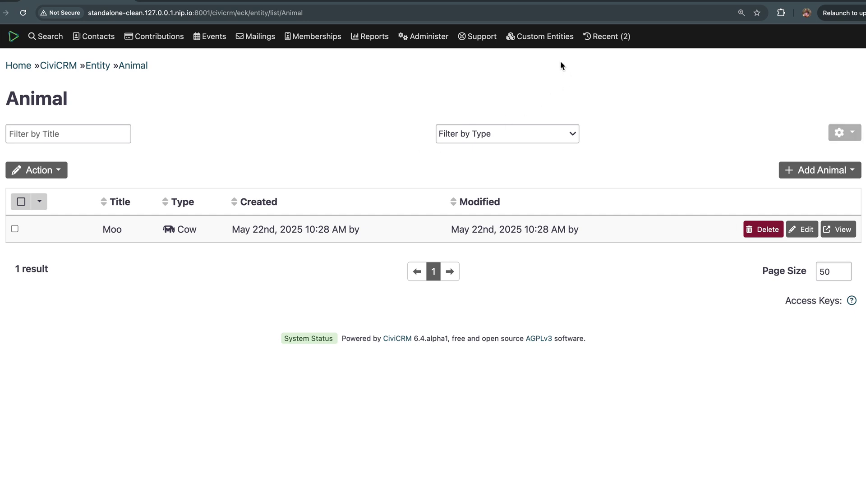
# - Start a new custom field set named Animal Fields and set it to be used for the Animal entity
pyautogui.moveTo(547, 38)
pyautogui.click(424, 48)
pyautogui.moveTo(478, 73)
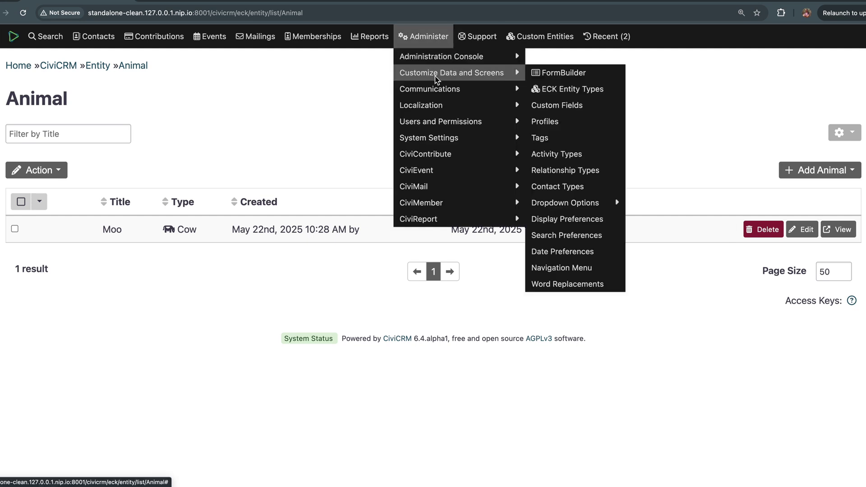
pyautogui.click(556, 105)
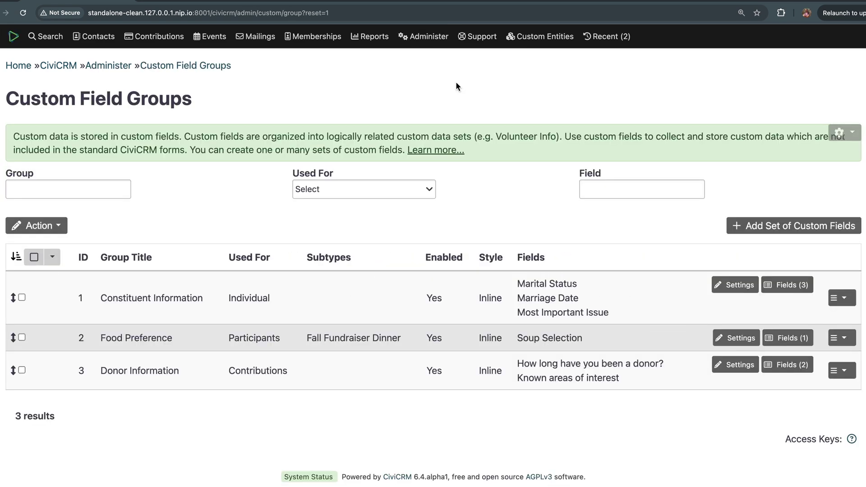
pyautogui.click(743, 228)
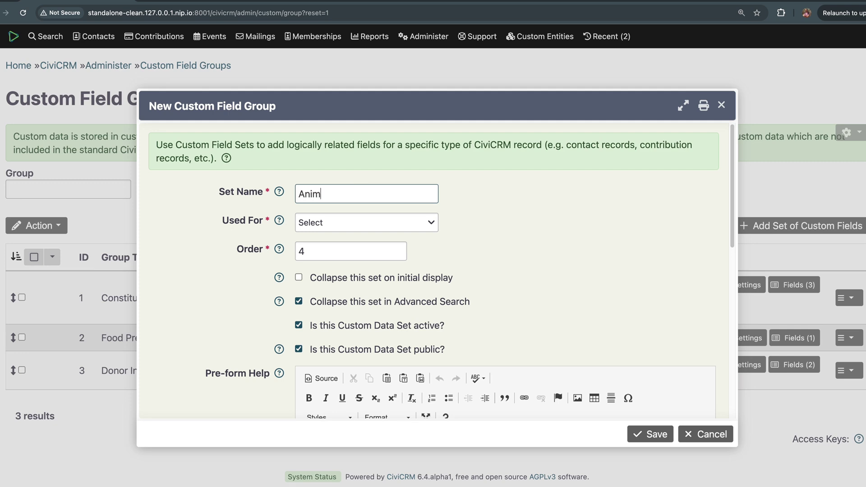
pyautogui.write('Animal Fields')
pyautogui.click(409, 220)
pyautogui.write('ani')
pyautogui.click(411, 261)
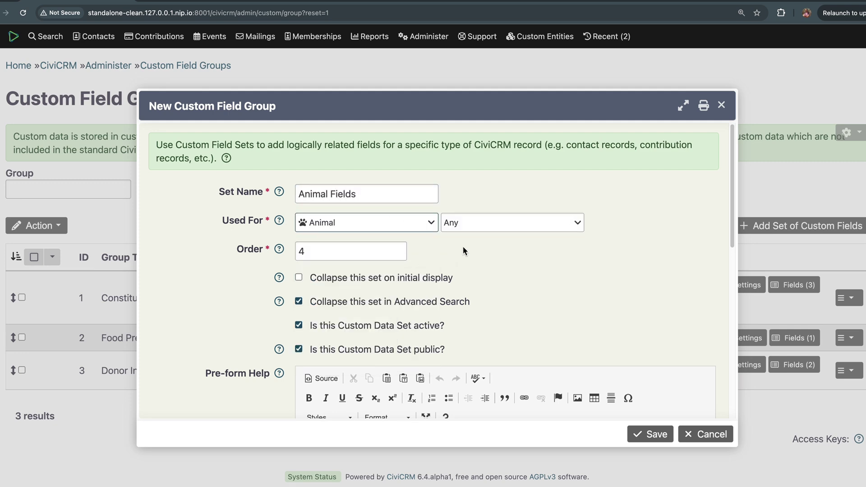
# - Check the subtype choices for the new custom field set, leave it applying to any Animal subtype, and save it
pyautogui.scroll(-3, 586, 274)
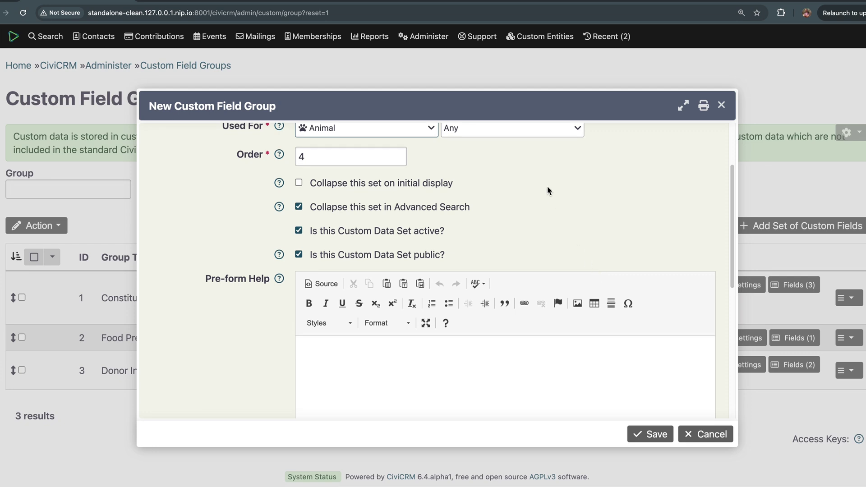
pyautogui.click(541, 134)
pyautogui.click(555, 134)
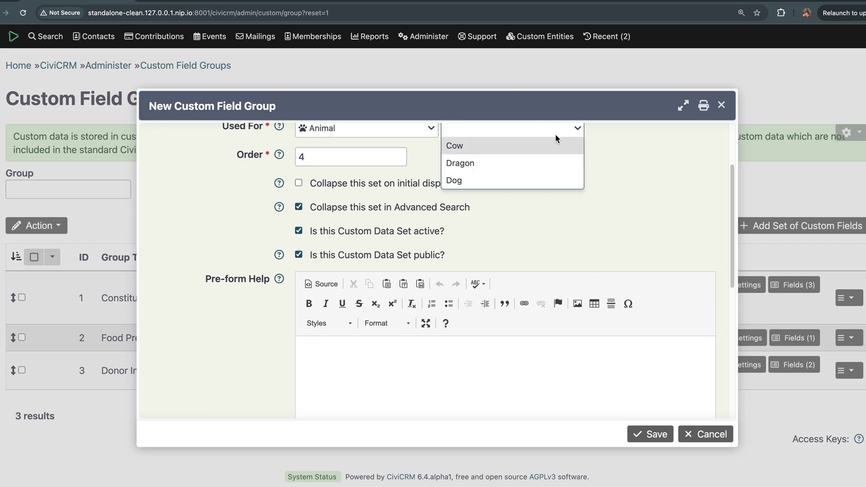
pyautogui.click(620, 140)
pyautogui.scroll(-2, 624, 226)
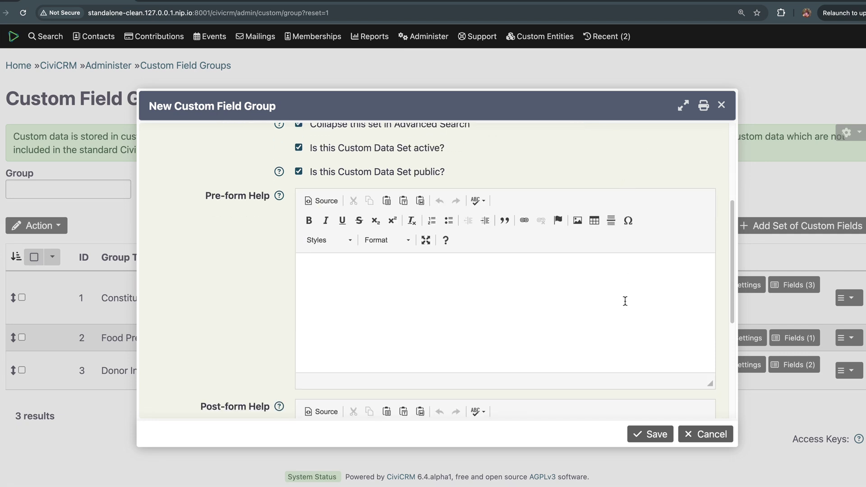
pyautogui.click(649, 434)
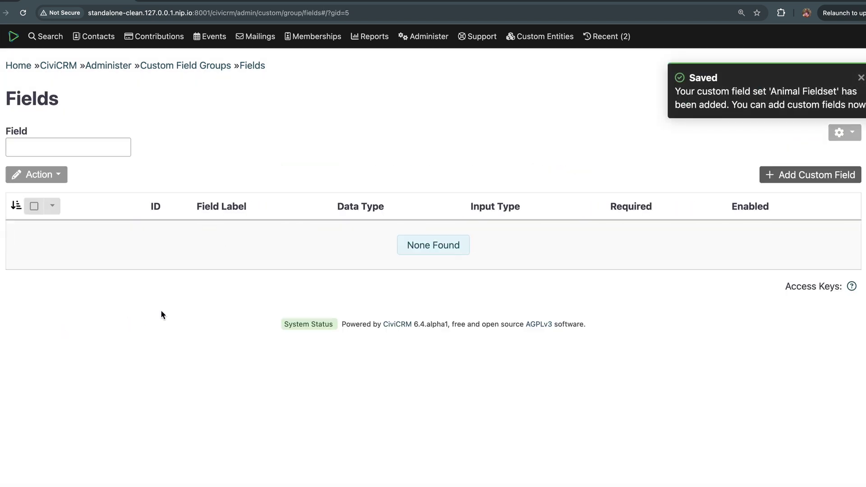
# - Add an alphanumeric, single-line custom field labelled Subspecies to the Animal field set and save it
pyautogui.click(811, 181)
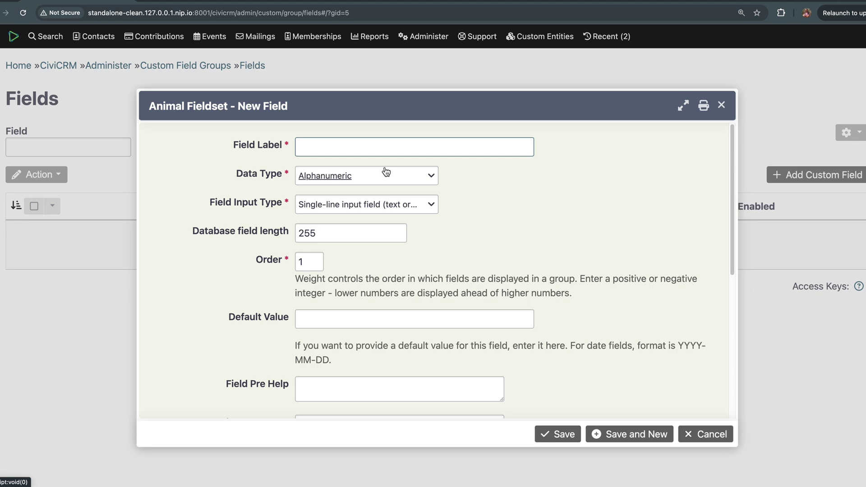
pyautogui.write('Subspecies')
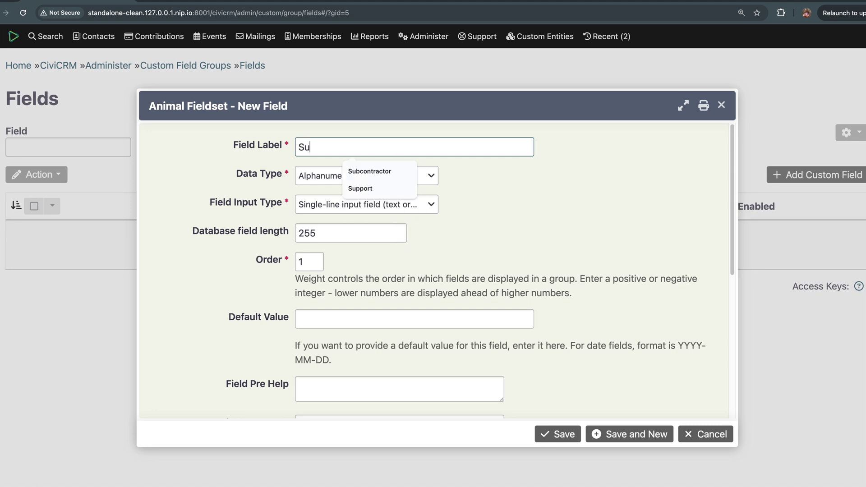
pyautogui.click(564, 429)
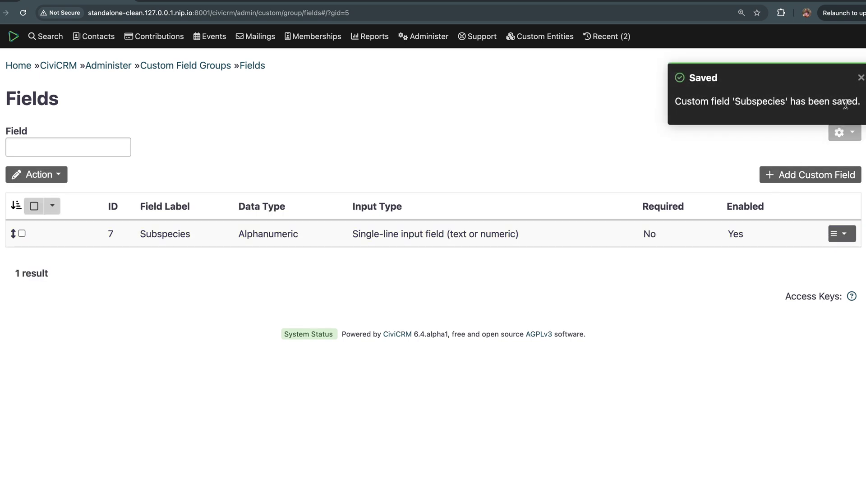
# - Add a custom field labelled Owner to the Animal field set as an Entity Reference to Individuals, and save it
pyautogui.click(775, 176)
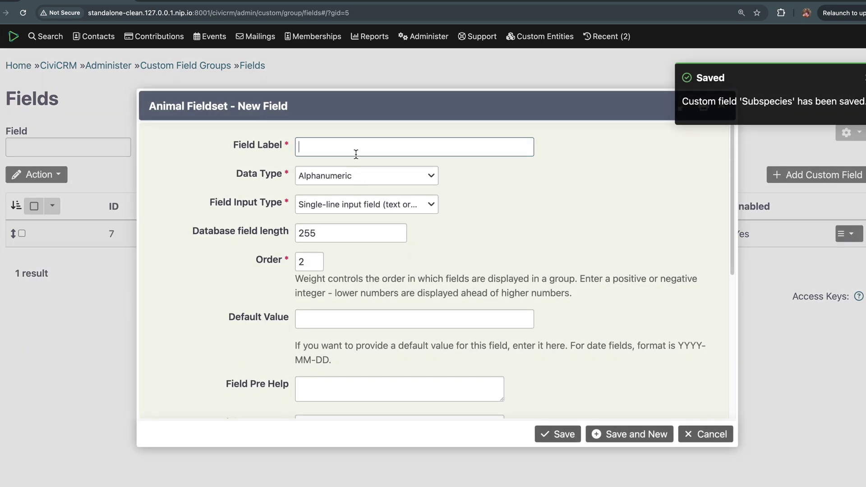
pyautogui.write('Owner')
pyautogui.press('Down')
pyautogui.press('Return')
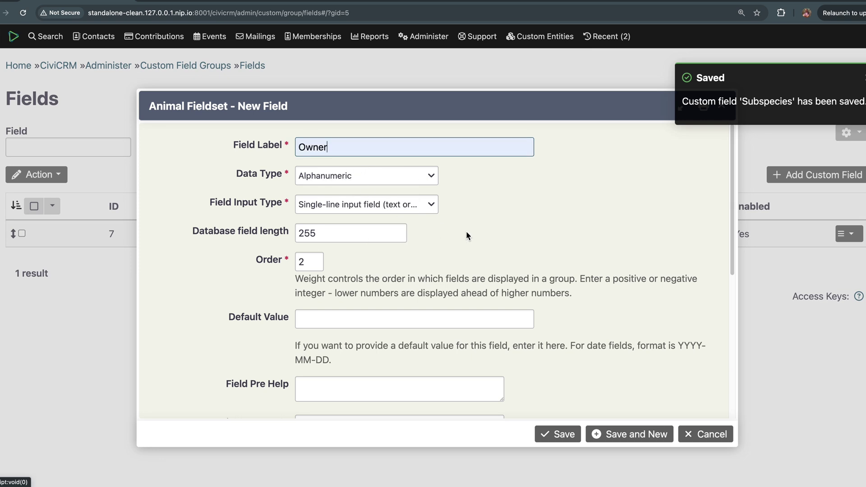
pyautogui.click(424, 177)
pyautogui.scroll(-4, 390, 267)
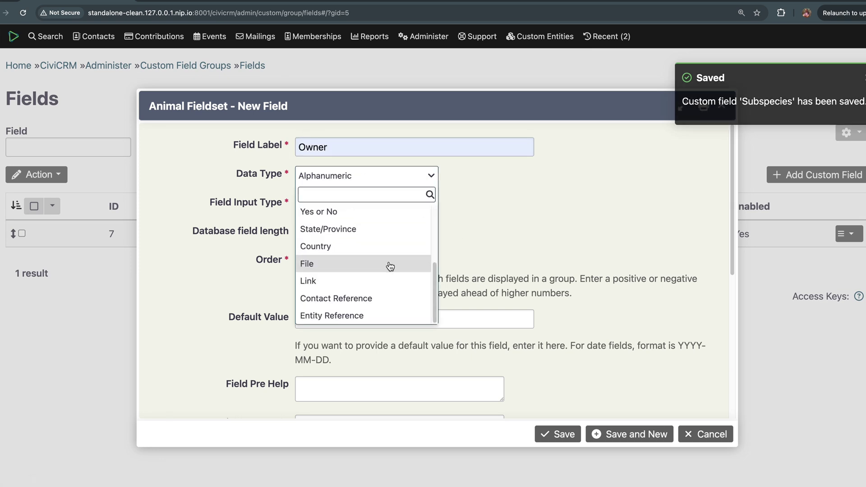
pyautogui.click(345, 316)
pyautogui.click(427, 209)
pyautogui.write('indi')
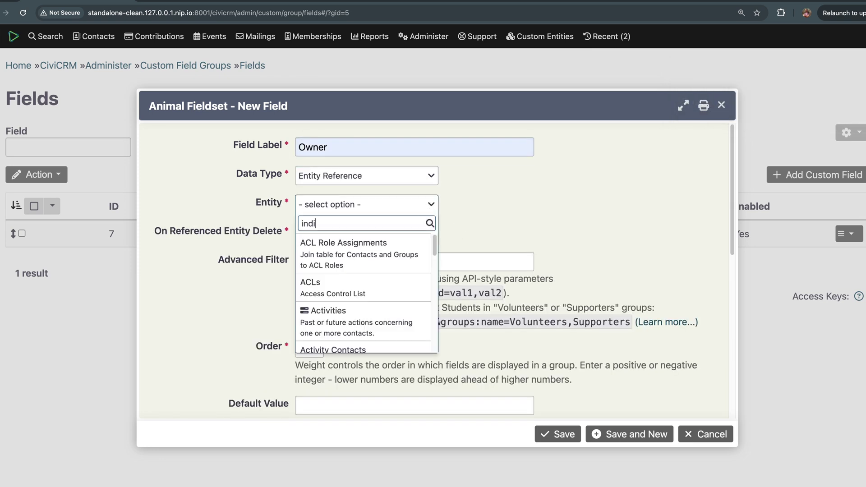
pyautogui.click(409, 245)
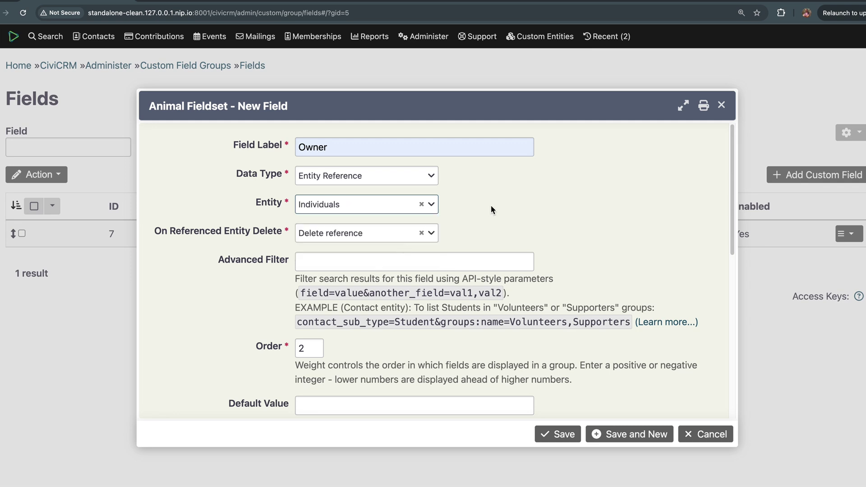
pyautogui.click(568, 435)
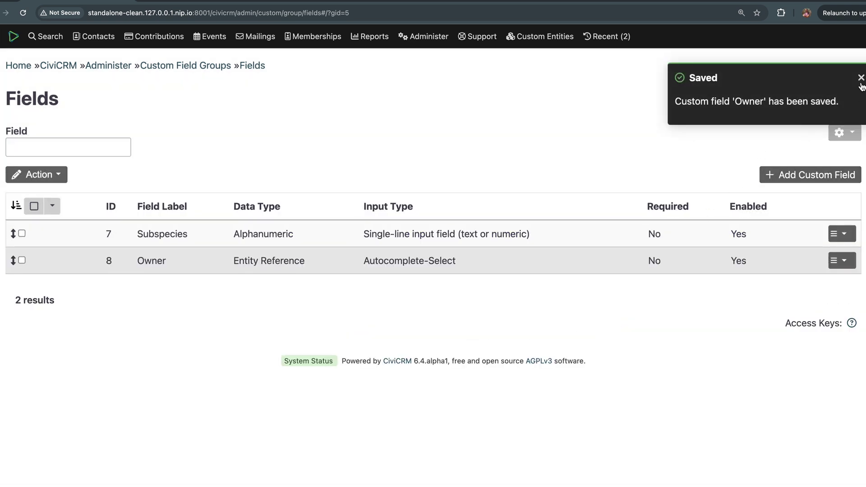
pyautogui.click(861, 79)
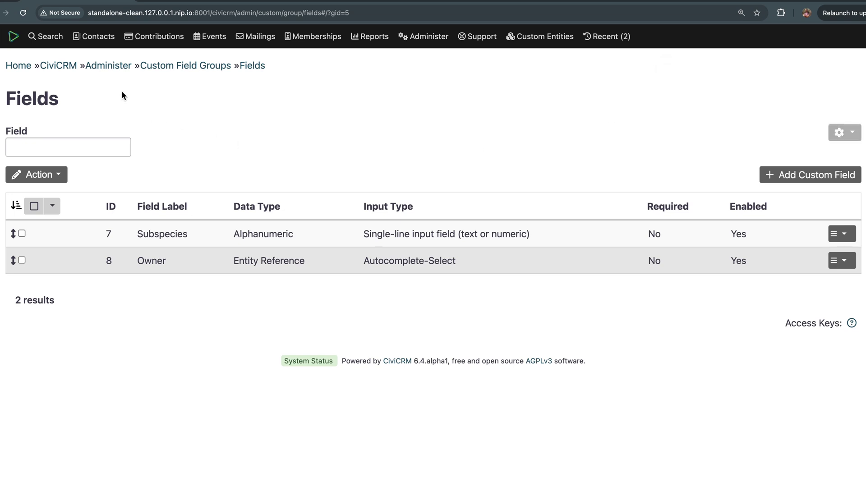
# - Create a new SearchKit search and set it to search for the Animal entity
pyautogui.moveTo(58, 44)
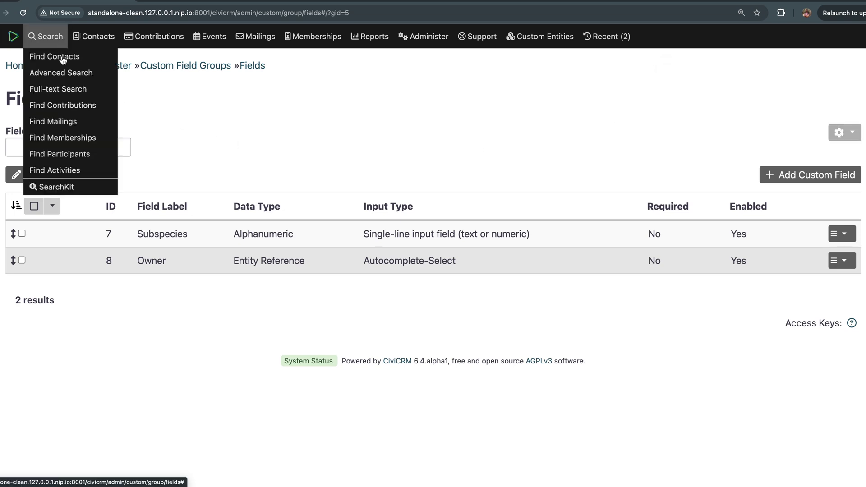
pyautogui.click(54, 187)
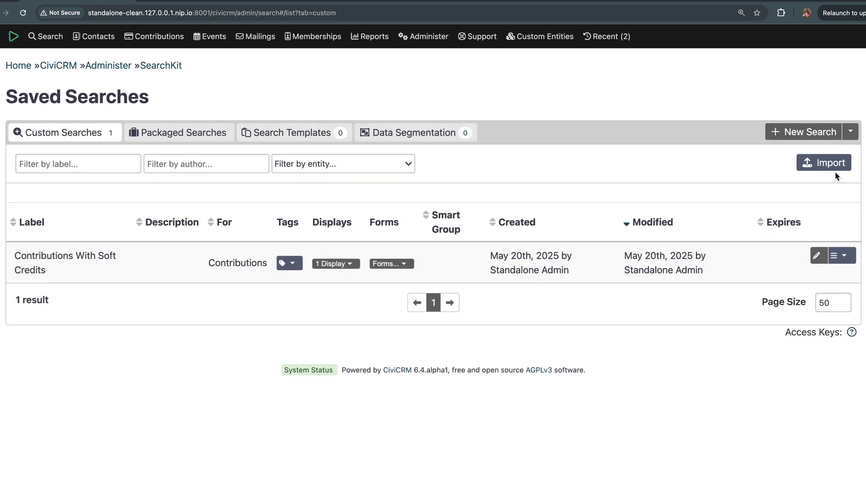
pyautogui.click(852, 136)
pyautogui.click(827, 138)
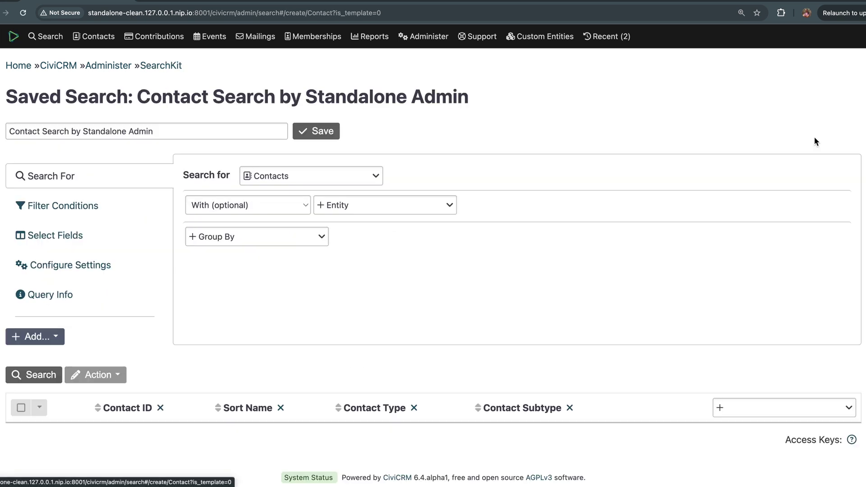
pyautogui.click(336, 176)
pyautogui.write('anim')
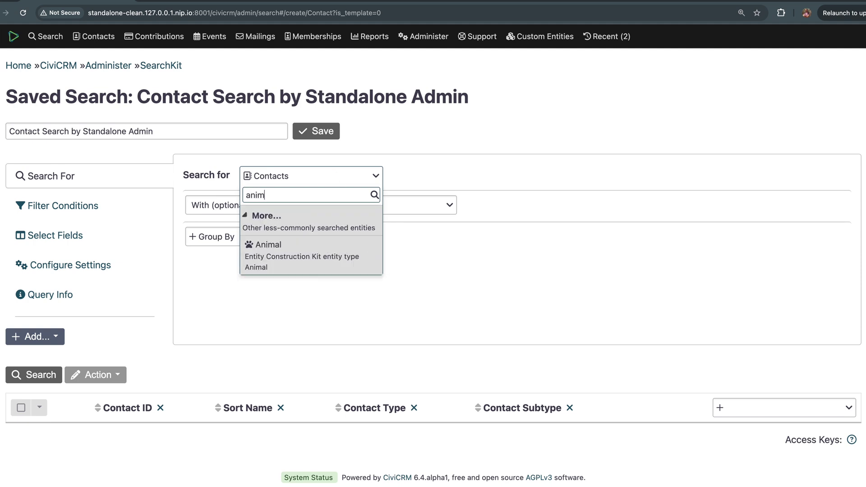
pyautogui.click(331, 253)
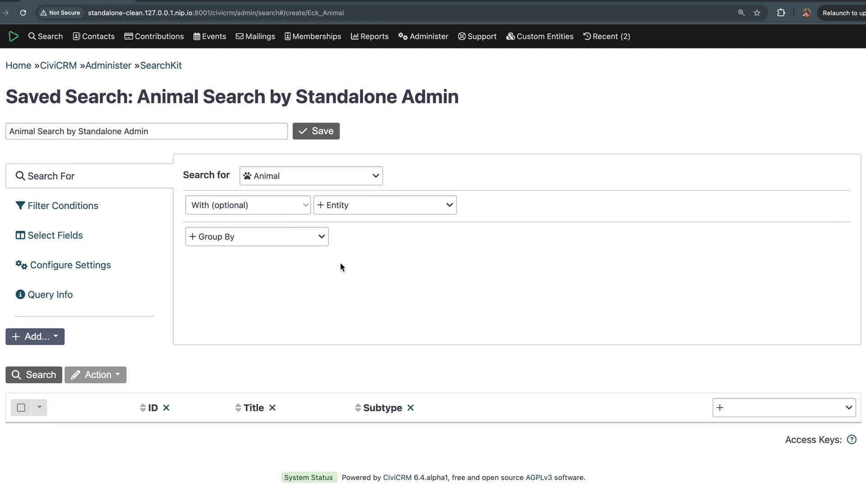
# - Add the Owner Display Name and Subspecies columns to the Animal search and run it
pyautogui.click(774, 407)
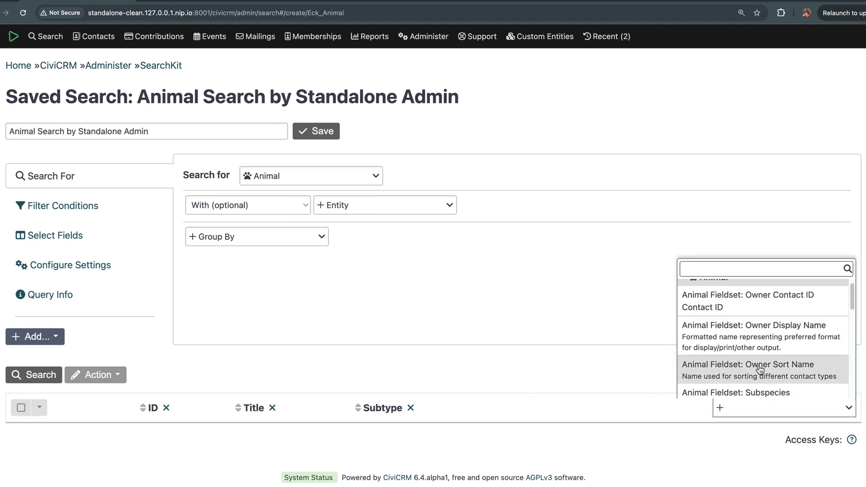
pyautogui.click(755, 334)
pyautogui.click(786, 410)
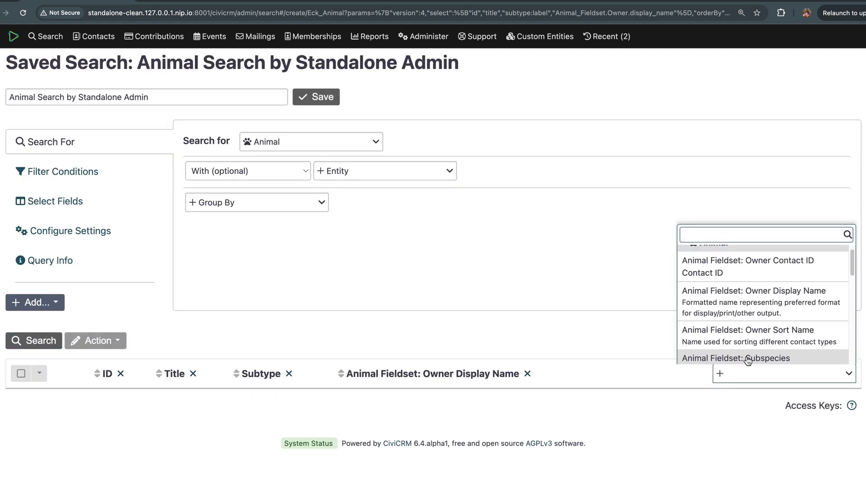
pyautogui.click(745, 359)
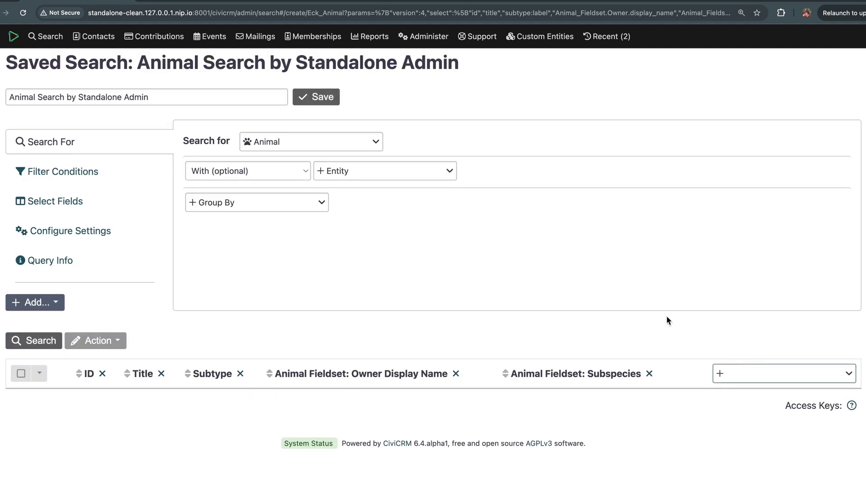
pyautogui.click(40, 341)
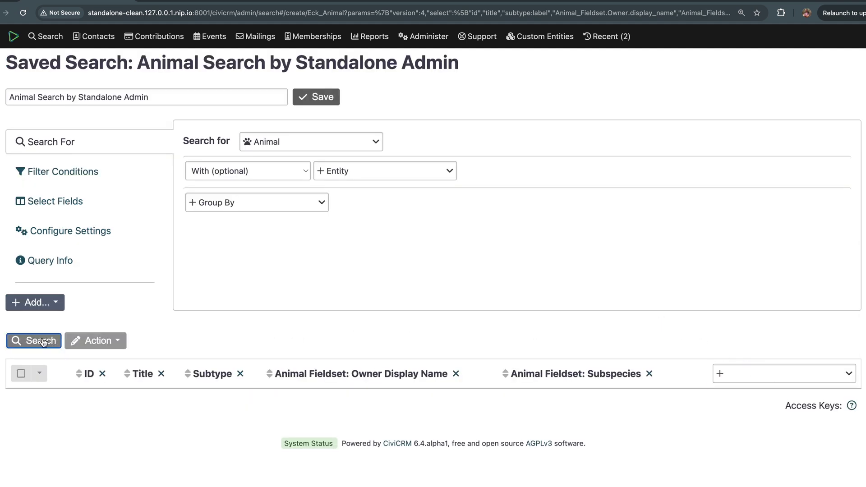
pyautogui.scroll(-1, 309, 309)
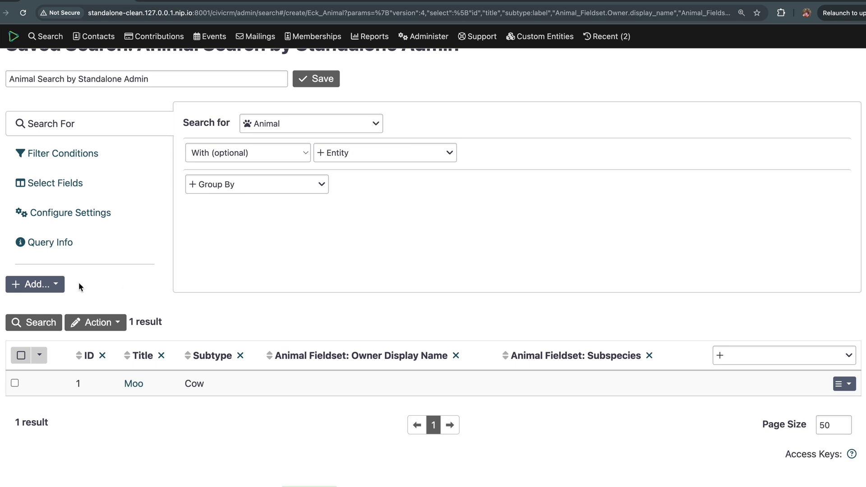
# - Rename the search as Animal by Owner and add a table display to it
pyautogui.moveTo(41, 80); pyautogui.dragTo(157, 92)
pyautogui.write('by Owner')
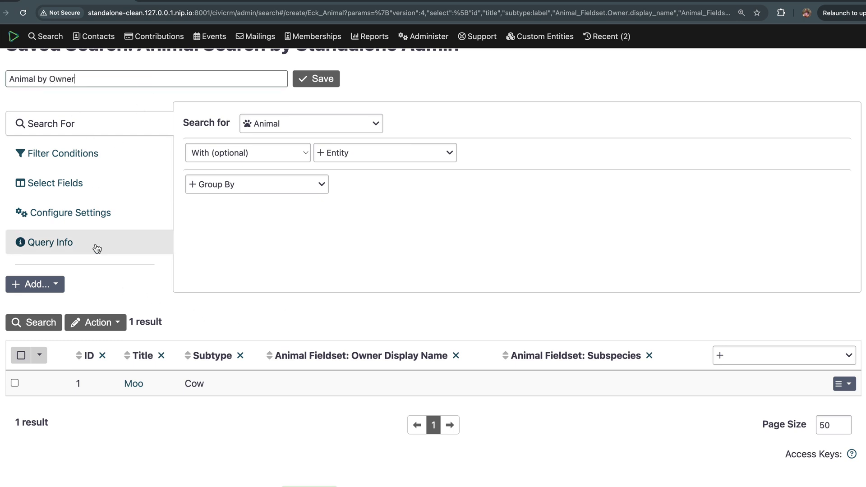
pyautogui.click(47, 288)
pyautogui.click(50, 353)
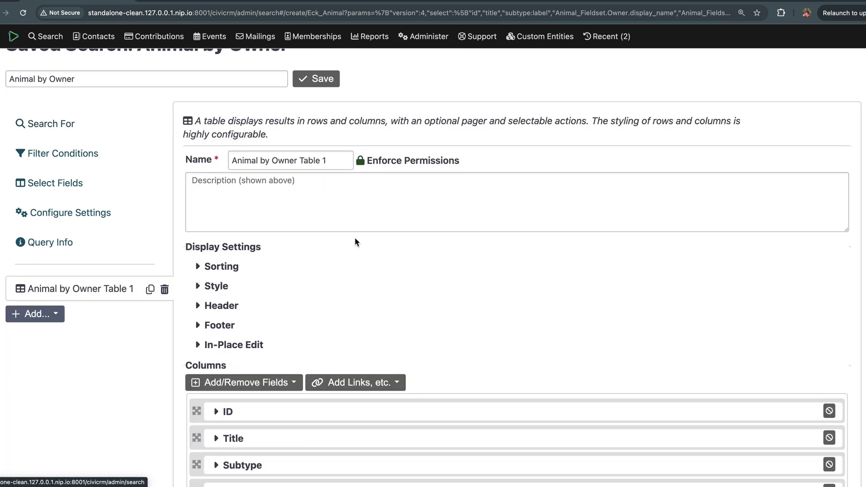
# - Remove the Owner Display Name column from the table display
pyautogui.scroll(-2, 355, 237)
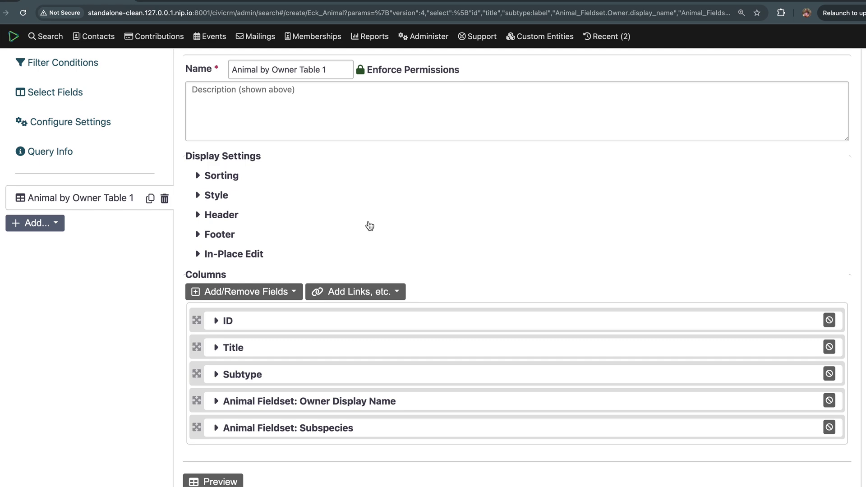
pyautogui.scroll(-2, 370, 225)
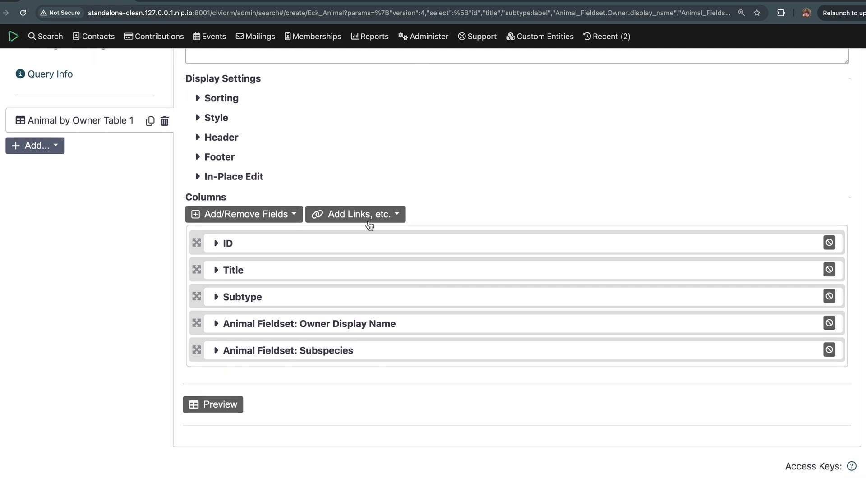
pyautogui.click(829, 324)
pyautogui.scroll(3, 582, 261)
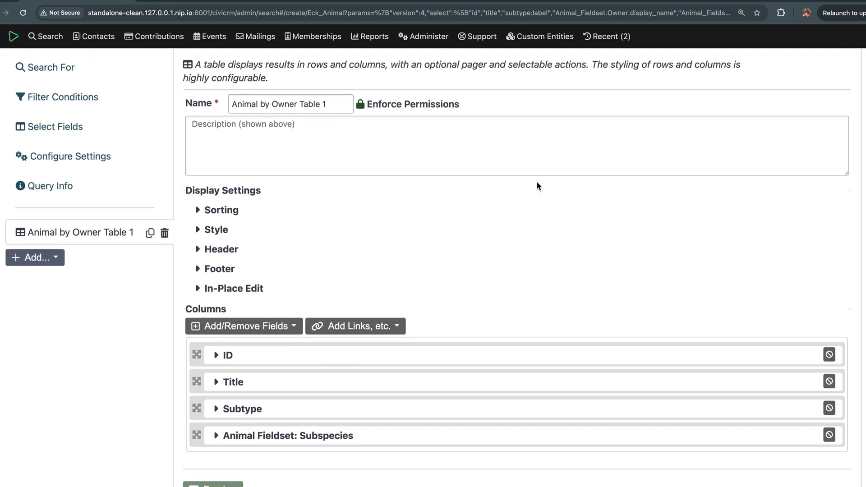
# - Rename the table display as Animal by Owner Table and save the search
pyautogui.scroll(3, 537, 185)
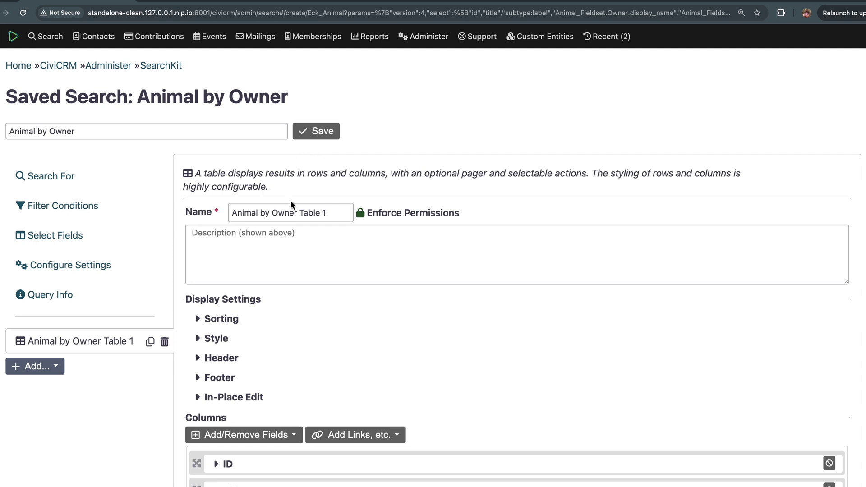
pyautogui.click(324, 215)
pyautogui.click(316, 130)
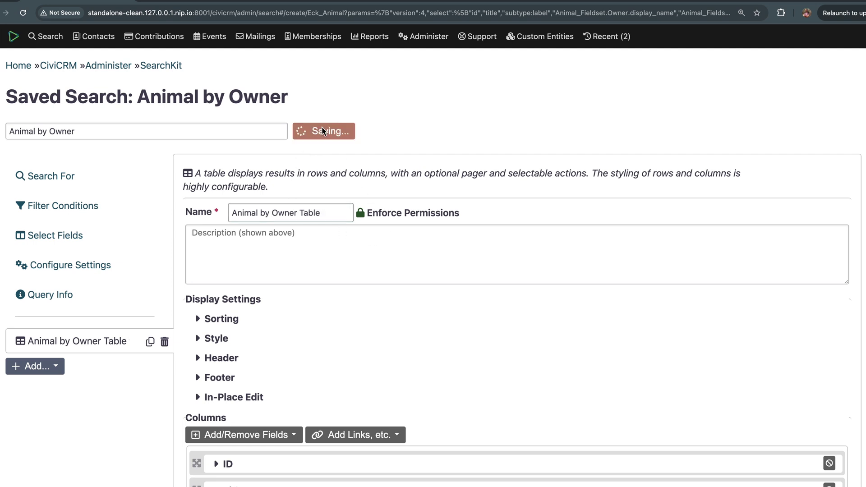
# - Create a form for the Animal by Owner Table display and title it Animals
pyautogui.click(751, 131)
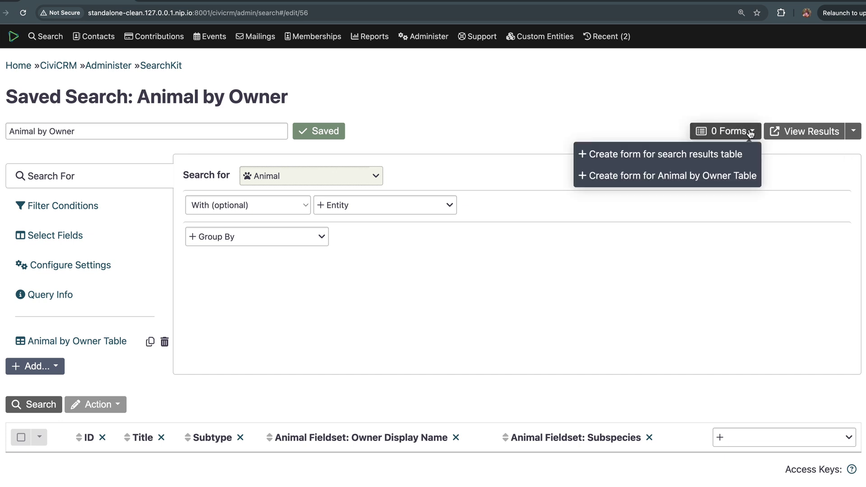
pyautogui.click(707, 188)
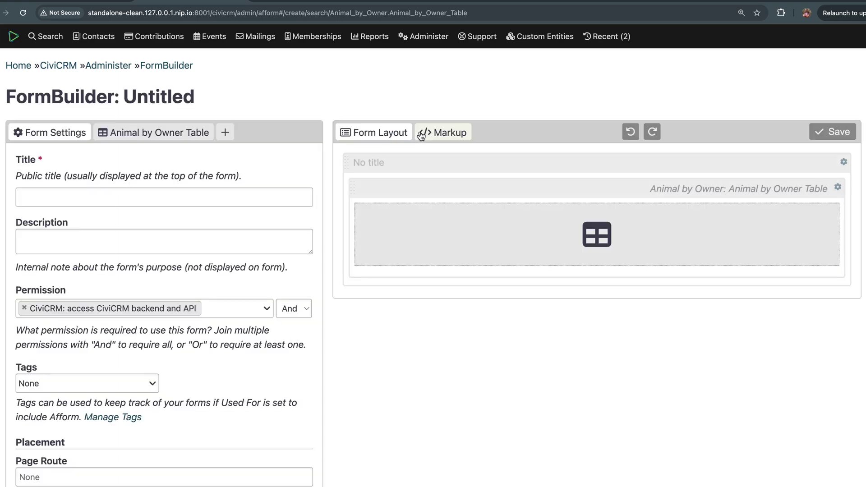
pyautogui.click(174, 141)
pyautogui.click(78, 138)
pyautogui.click(80, 197)
pyautogui.write('Ani')
# - Expose the Animals form as a Contact Summary Tab
pyautogui.scroll(-3, 154, 183)
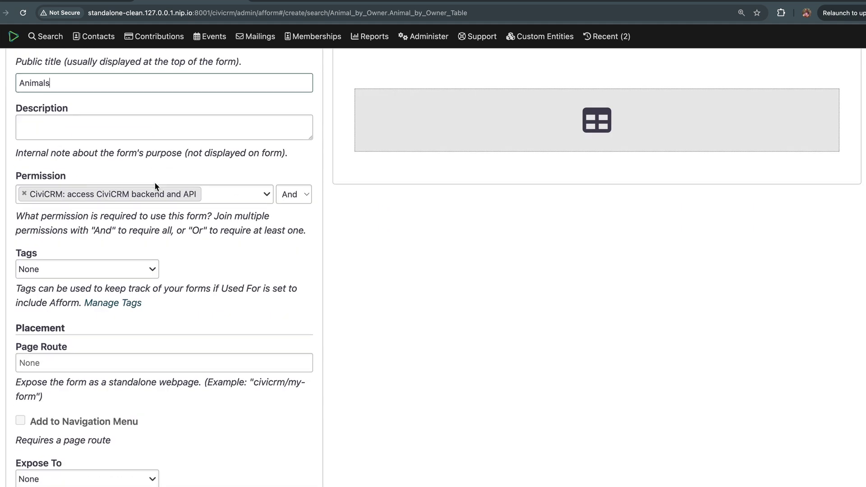
pyautogui.scroll(-2, 160, 262)
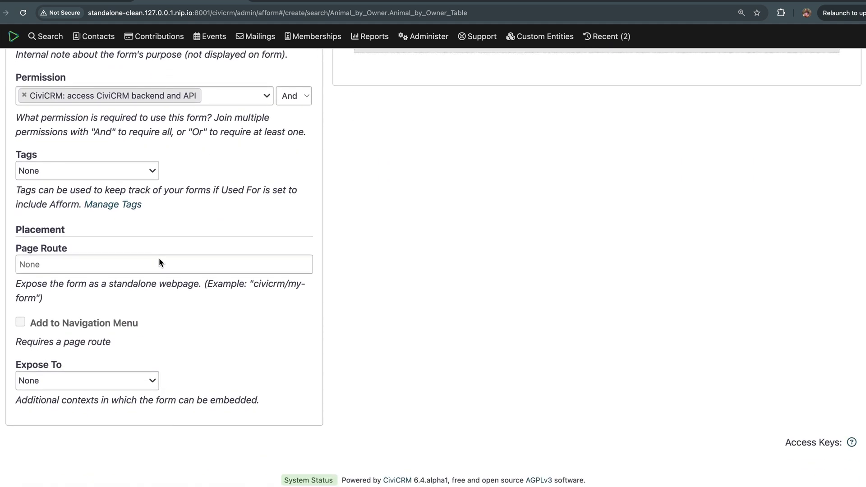
pyautogui.click(136, 380)
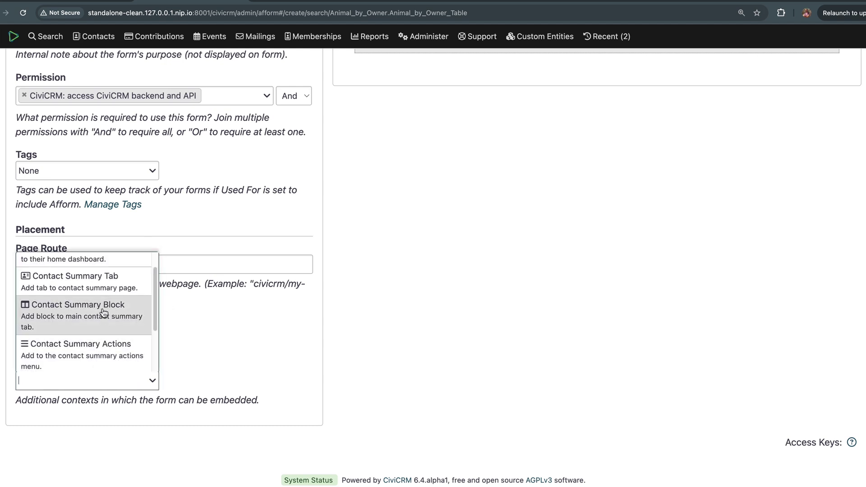
pyautogui.click(100, 287)
pyautogui.scroll(-3, 212, 348)
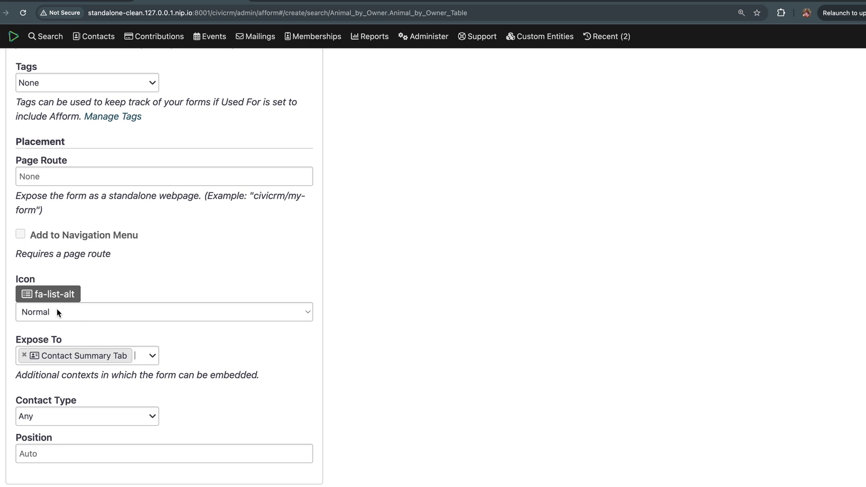
# - Set the Animals form's icon to fa-paw
pyautogui.click(50, 295)
pyautogui.click(141, 139)
pyautogui.write('paw')
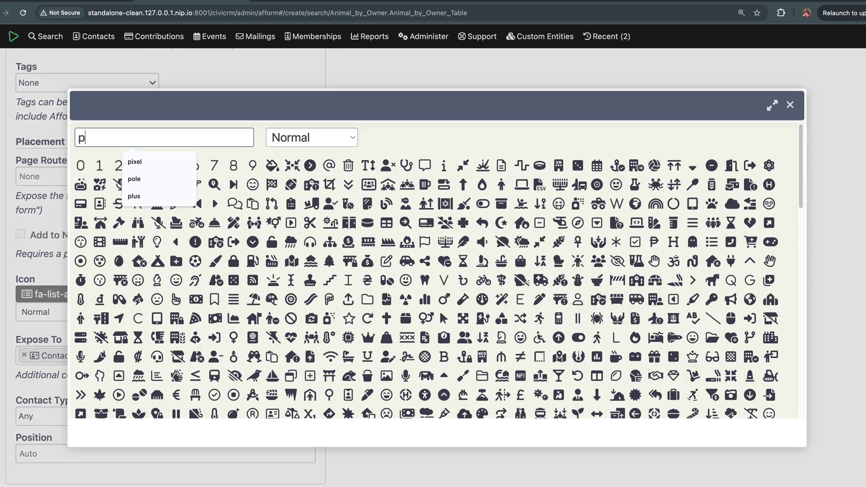
pyautogui.click(80, 165)
pyautogui.scroll(2, 267, 257)
pyautogui.scroll(-4, 268, 257)
# - Filter the form's Animal by Owner Table on Animal Fieldset: Owner using the Contact being Viewed, and save the form
pyautogui.scroll(5, 266, 271)
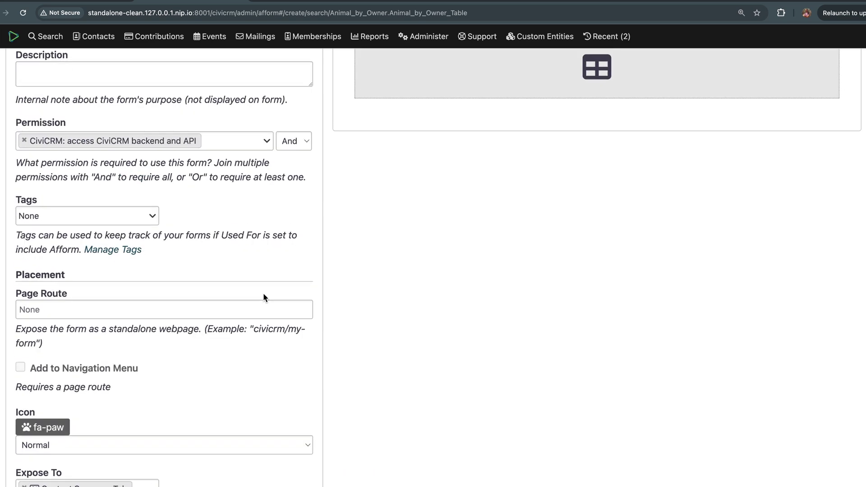
pyautogui.scroll(3, 264, 298)
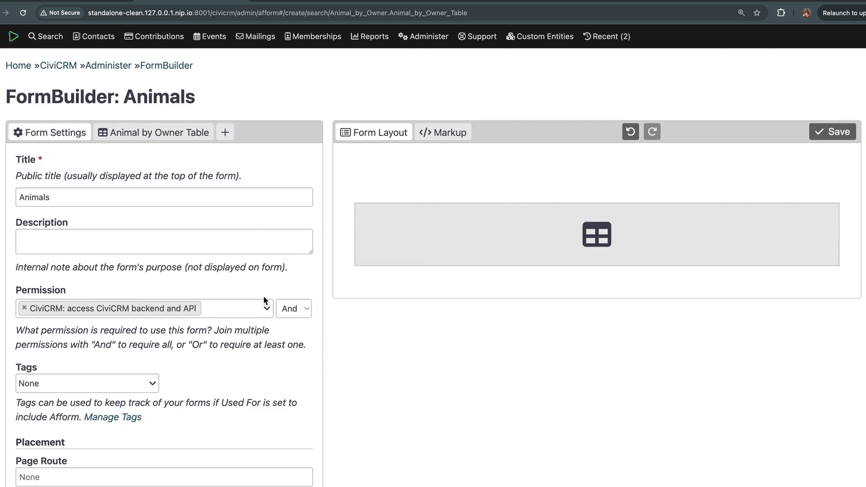
pyautogui.click(175, 133)
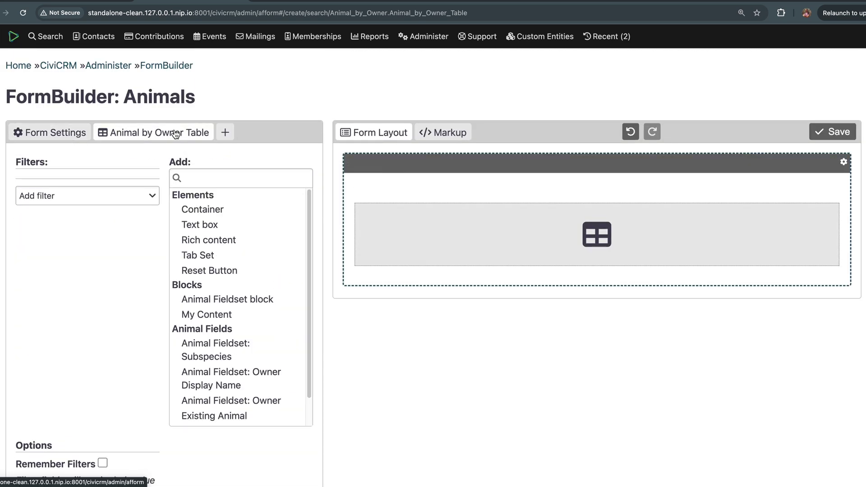
pyautogui.click(126, 201)
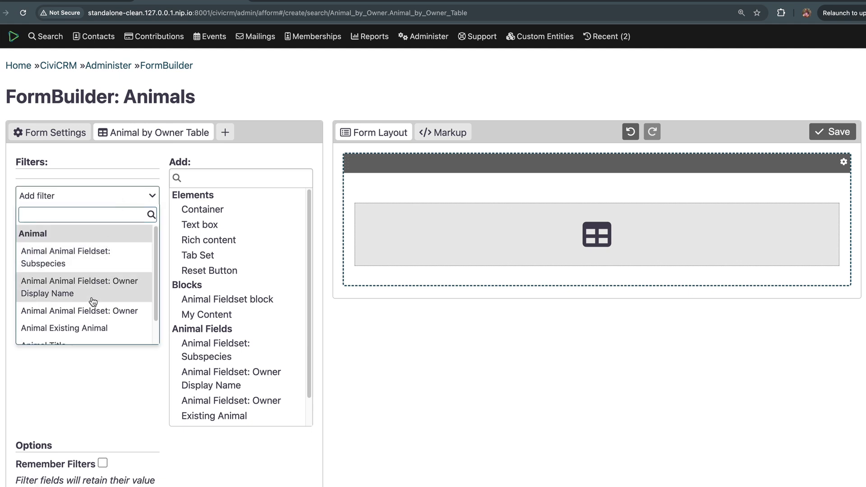
pyautogui.click(91, 313)
pyautogui.click(41, 216)
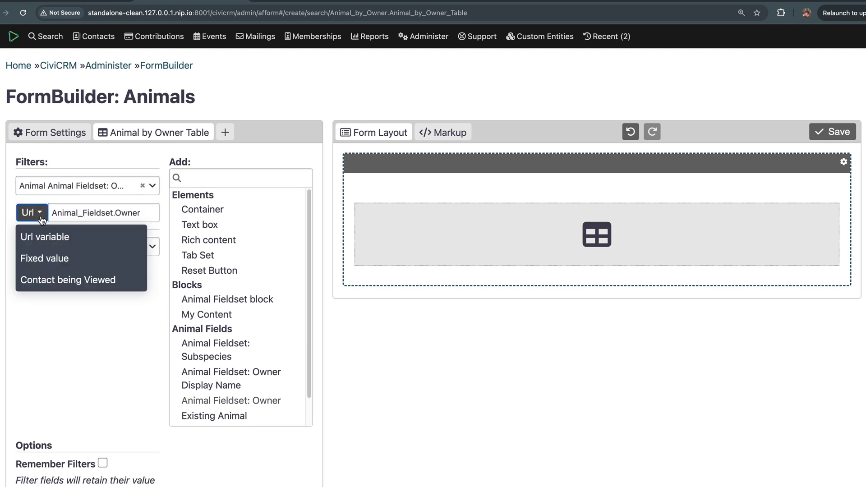
pyautogui.click(55, 278)
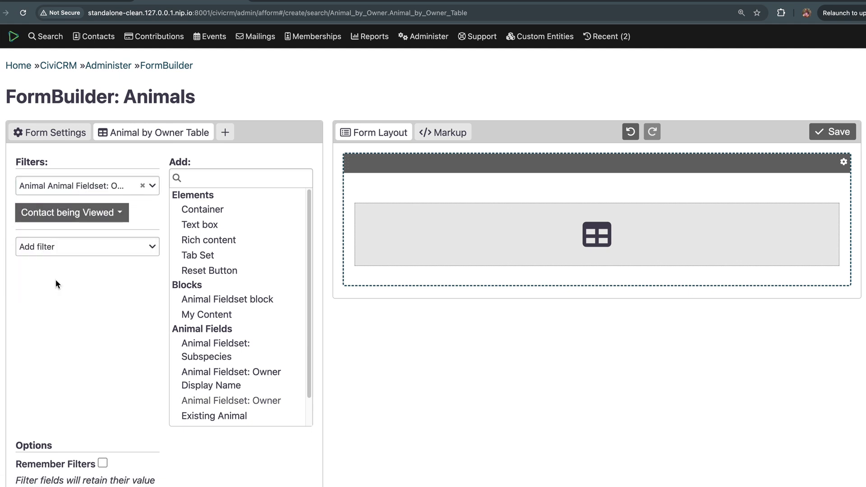
pyautogui.click(836, 132)
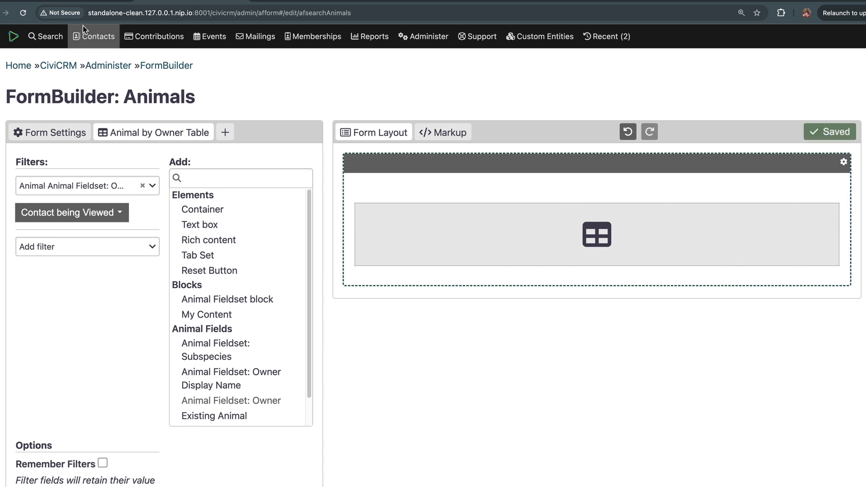
# - Return to the Animal by Owner saved search, enable the toolbar in its table display's header settings, and save the search
pyautogui.click(83, 2)
pyautogui.scroll(-1, 492, 174)
pyautogui.click(82, 309)
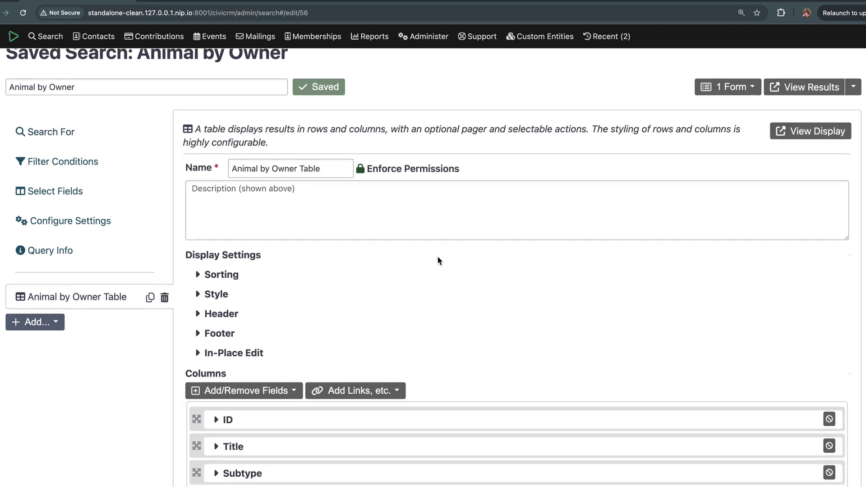
pyautogui.scroll(-4, 437, 256)
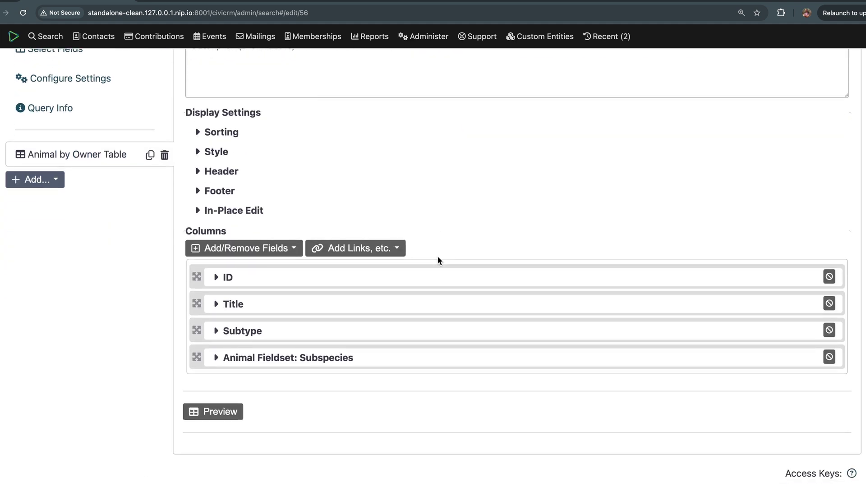
pyautogui.click(228, 173)
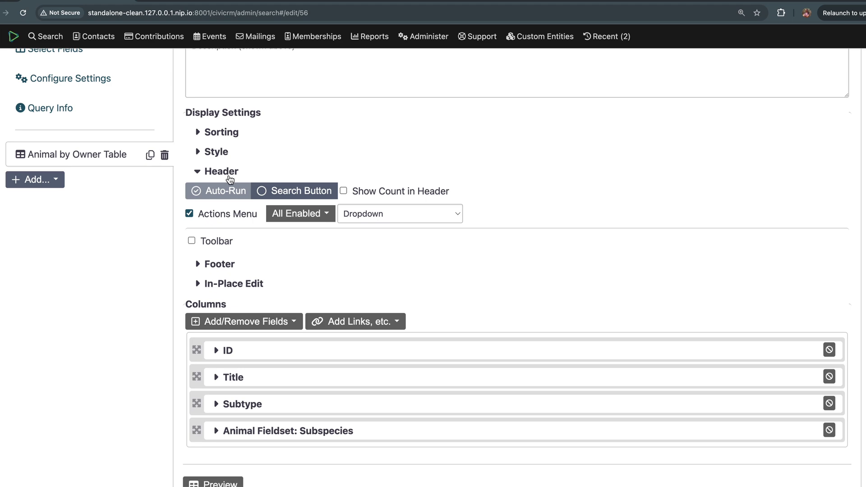
pyautogui.click(191, 240)
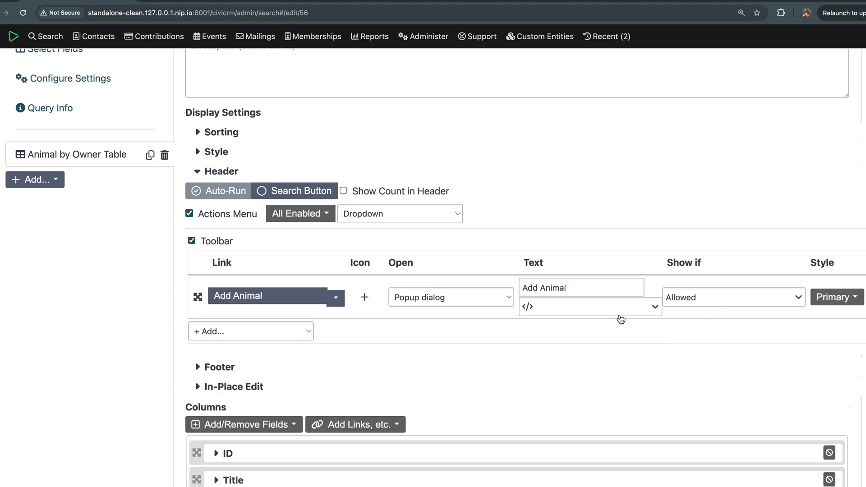
pyautogui.scroll(5, 622, 319)
pyautogui.click(321, 132)
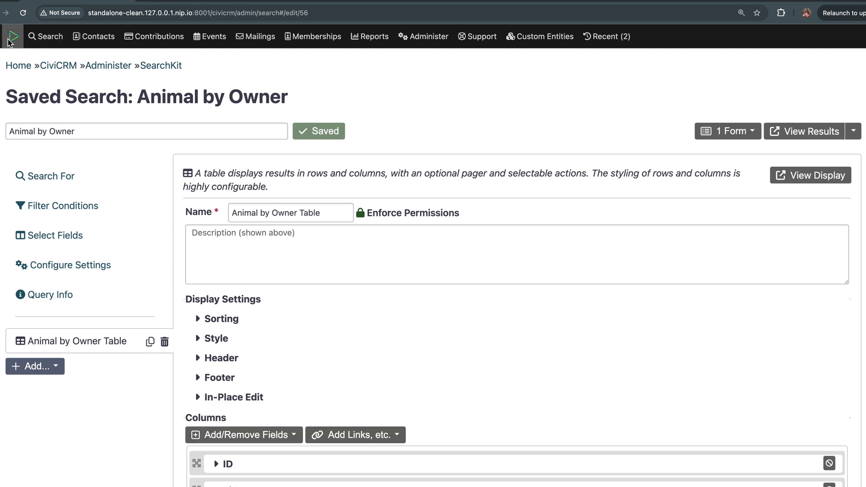
# - Find a contact by name with the quick search and display the Animals tab of the contact's record
pyautogui.moveTo(27, 36)
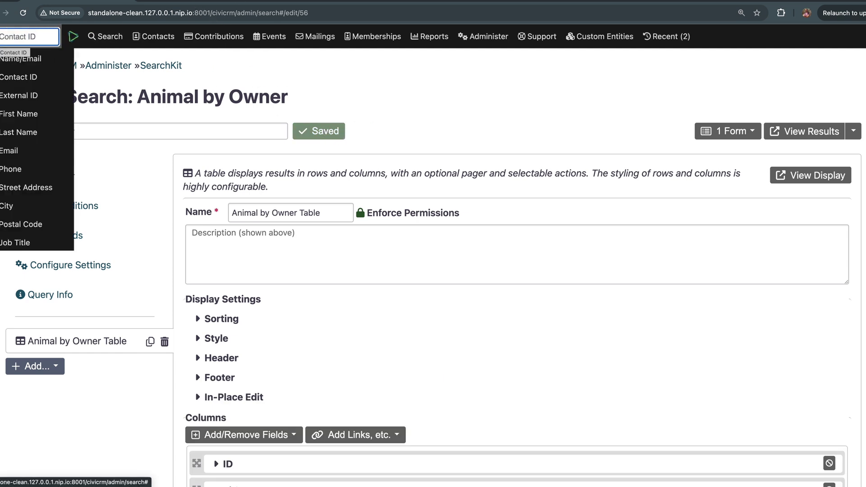
pyautogui.write('ms')
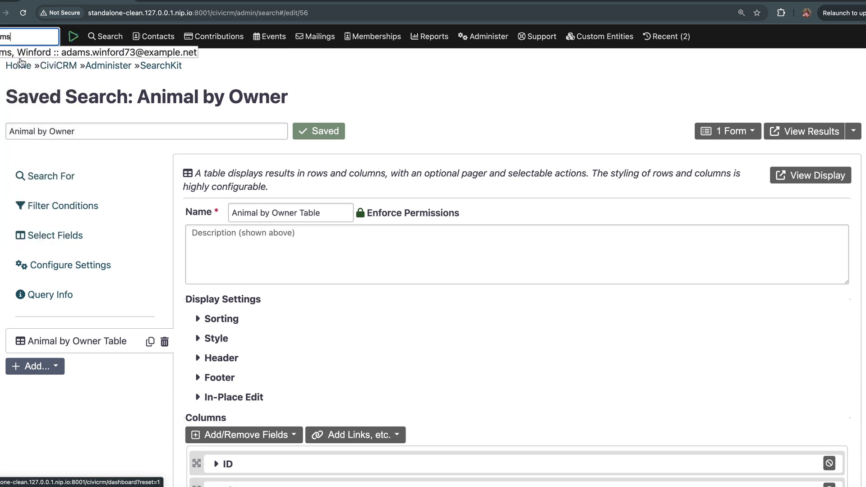
pyautogui.click(18, 53)
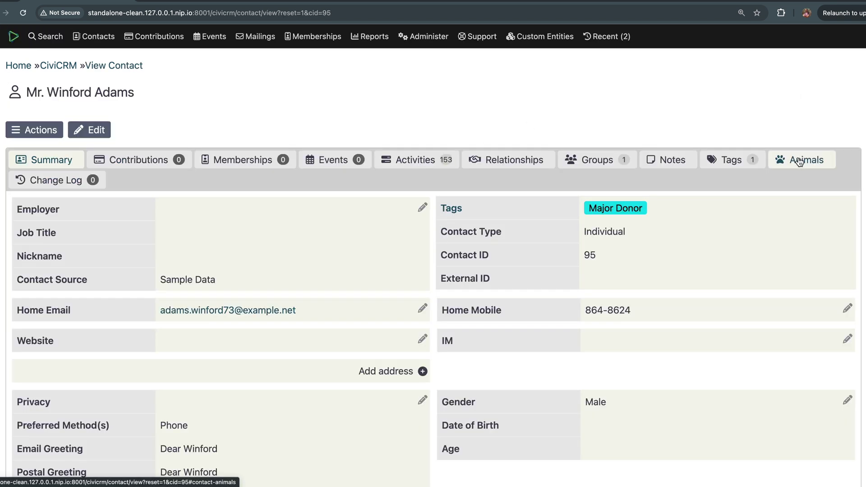
pyautogui.click(799, 160)
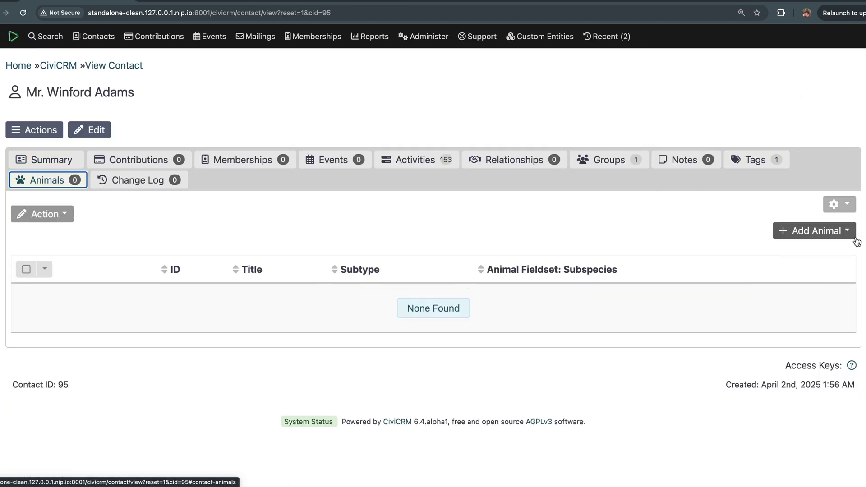
# - Add a Dragon titled Sparky to the contact's animals, keeping the prefilled owner, and submit it
pyautogui.click(847, 231)
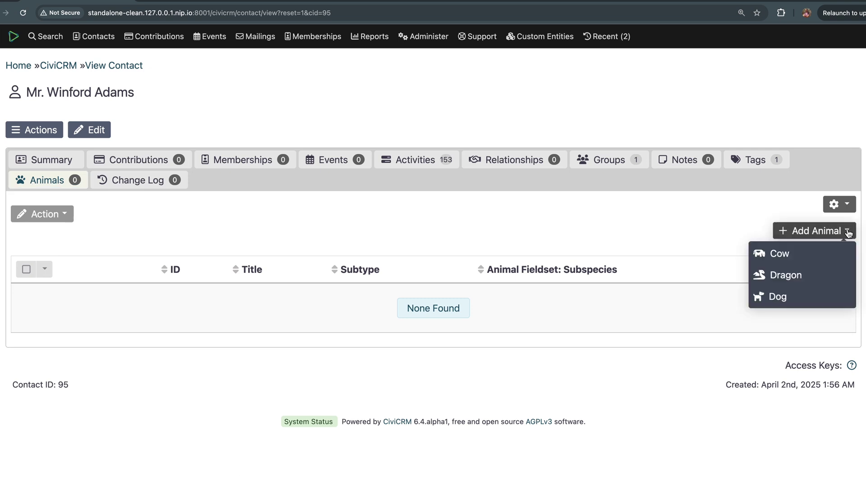
pyautogui.click(825, 277)
pyautogui.click(216, 197)
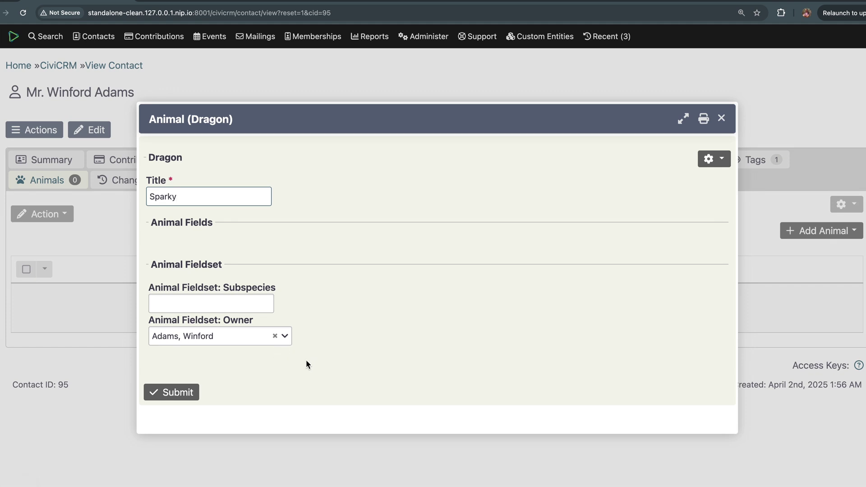
pyautogui.click(184, 395)
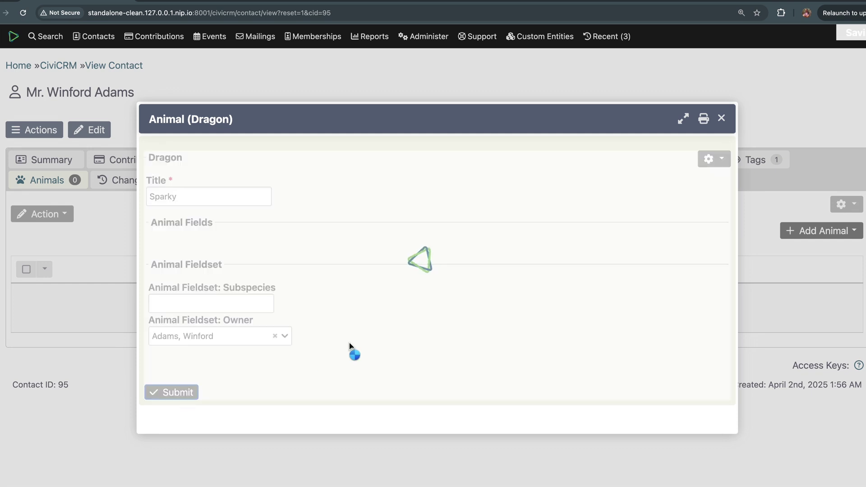